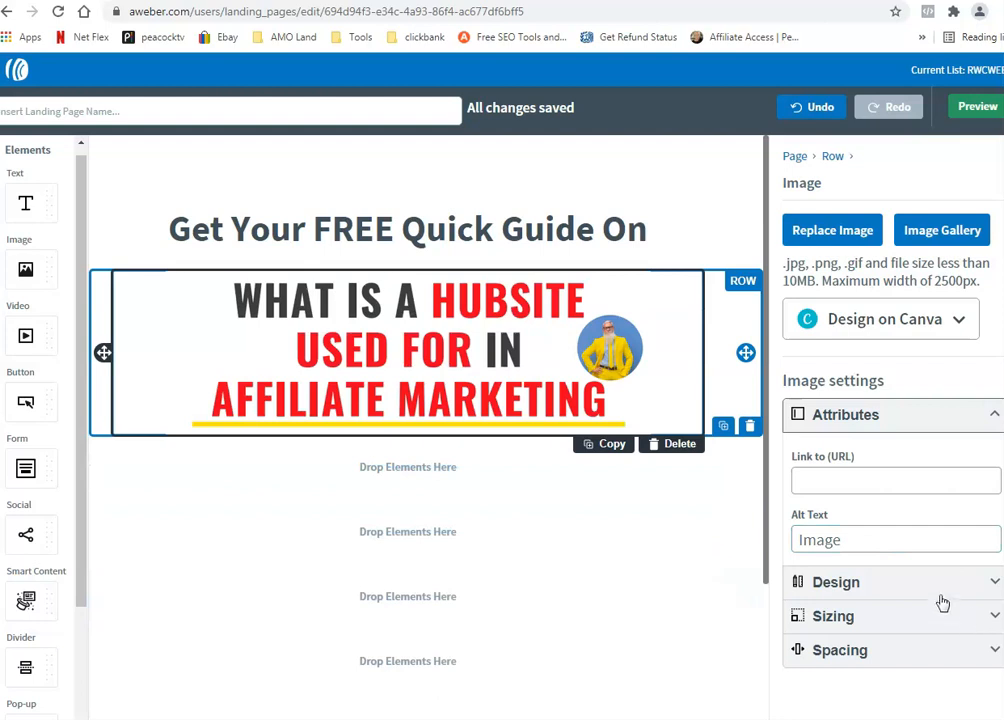
Step: Display the Hubsite banner at its Original size and check it in preview
{"action": "left_click", "coordinate": [929, 616]}
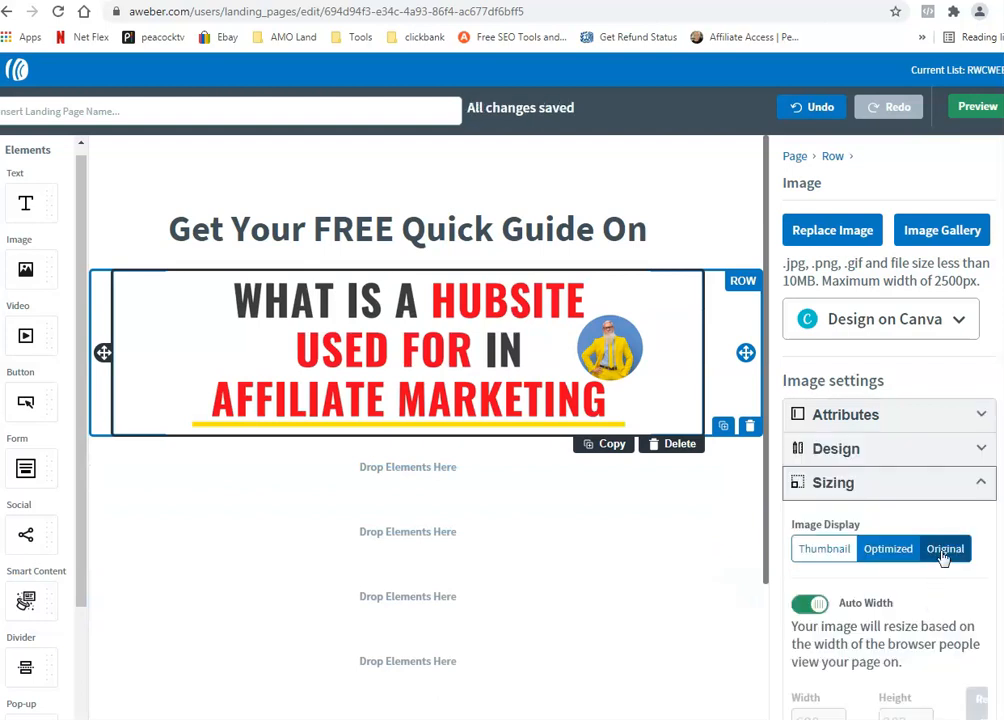
{"action": "left_click", "coordinate": [942, 556]}
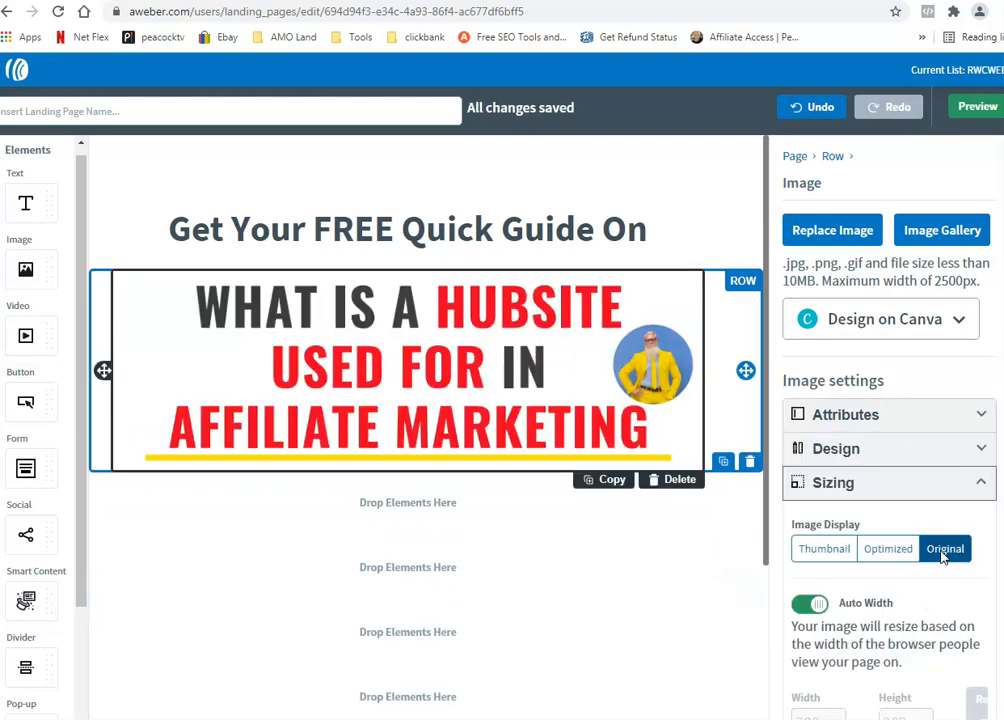
{"action": "left_click", "coordinate": [972, 110]}
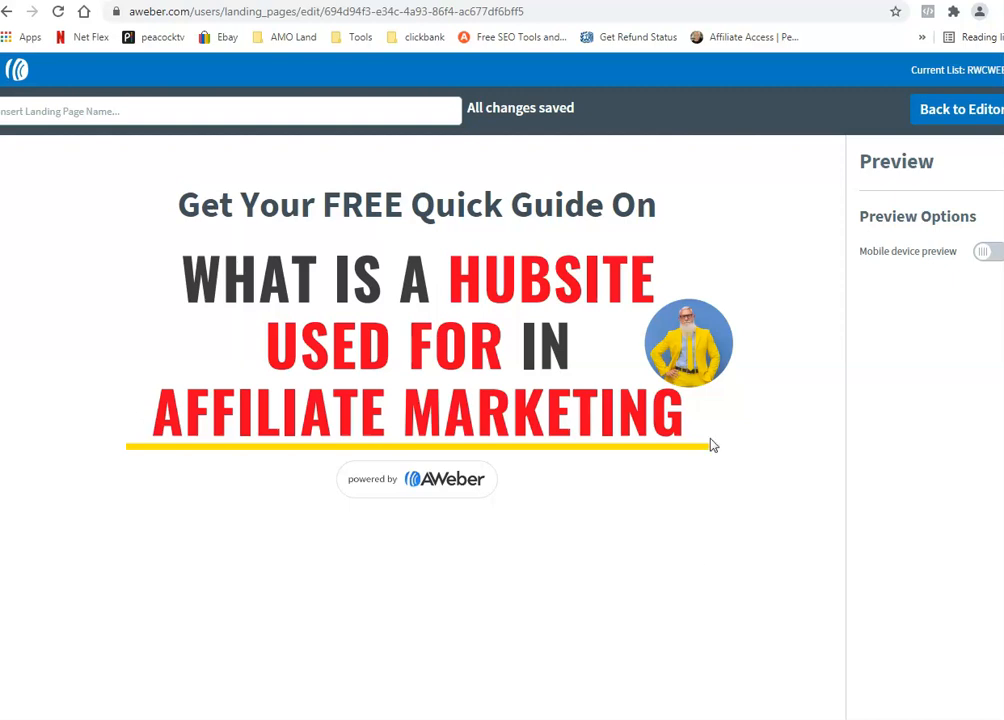
{"action": "left_click", "coordinate": [952, 115]}
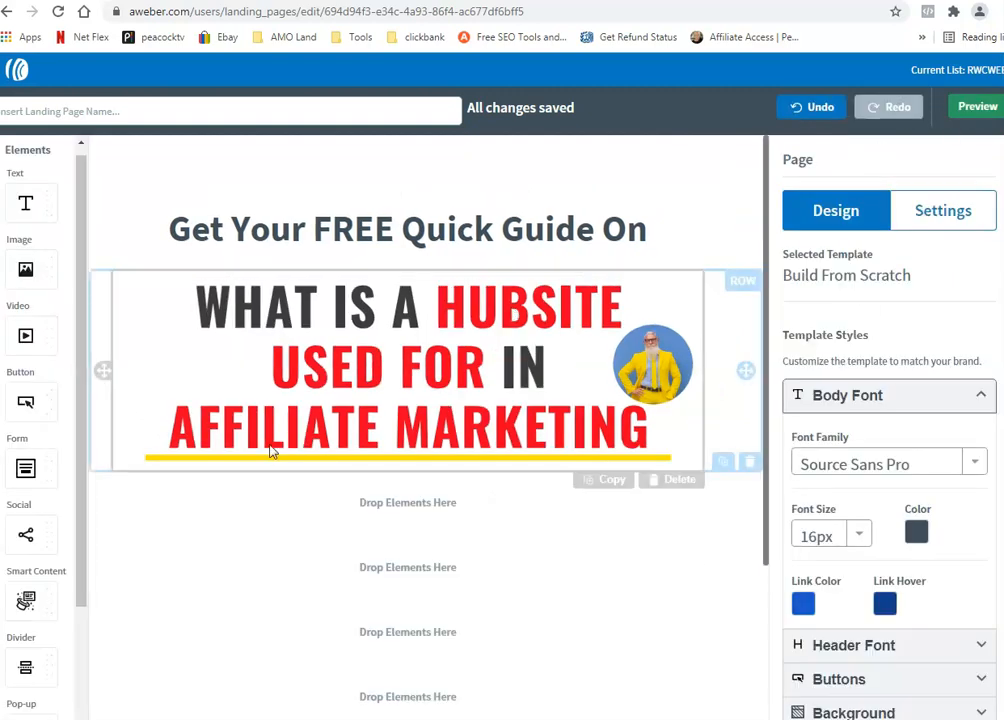
Step: Add a Text block below the banner and preview the page
{"action": "scroll", "coordinate": [118, 412], "scroll_direction": "down", "scroll_amount": 2}
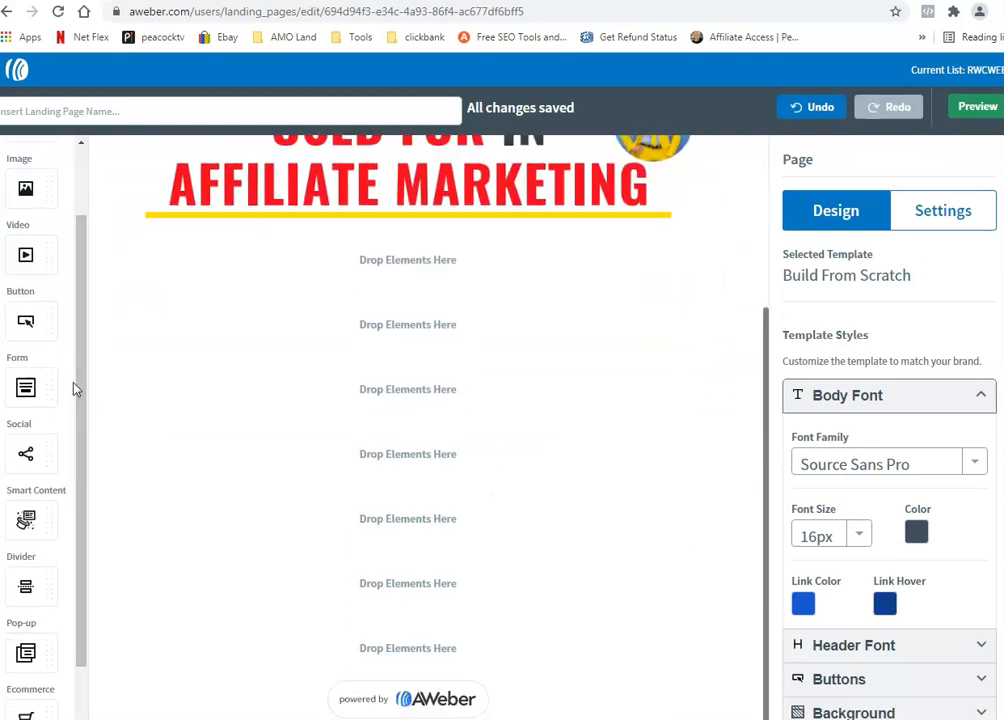
{"action": "scroll", "coordinate": [76, 382], "scroll_direction": "up", "scroll_amount": 1}
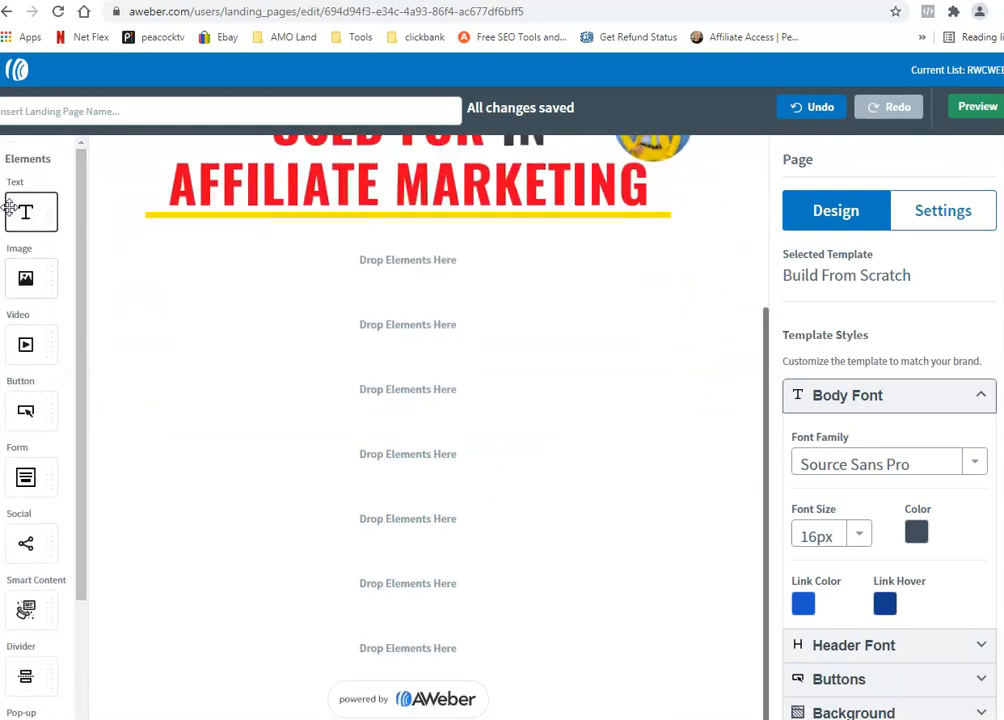
{"action": "left_click_drag", "start_coordinate": [17, 209], "coordinate": [387, 281]}
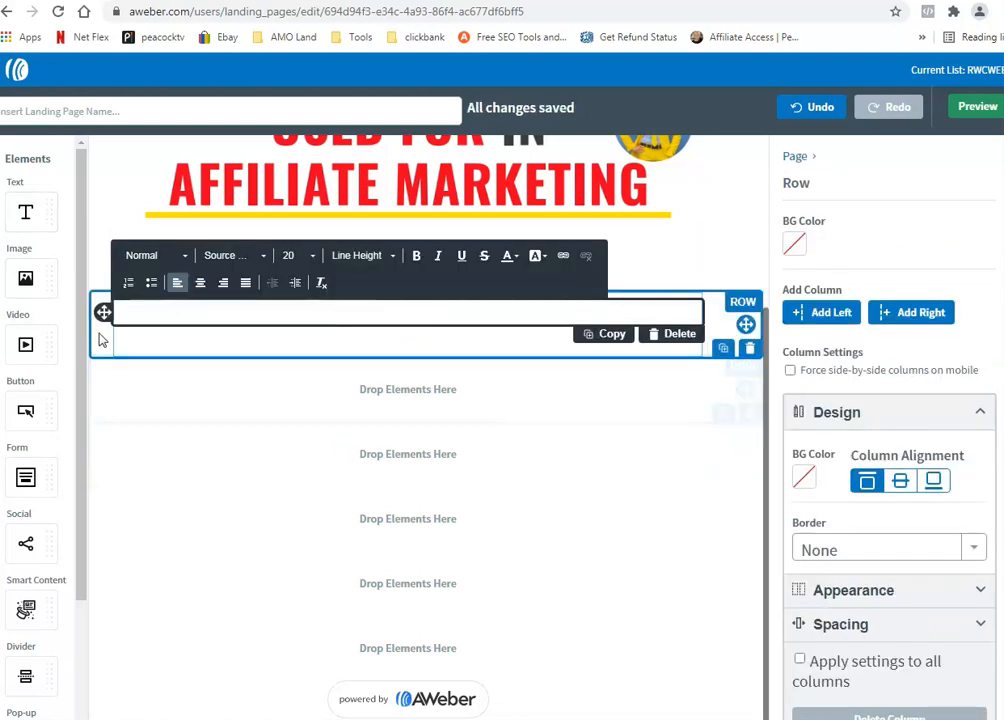
{"action": "left_click_drag", "start_coordinate": [320, 630], "coordinate": [394, 657]}
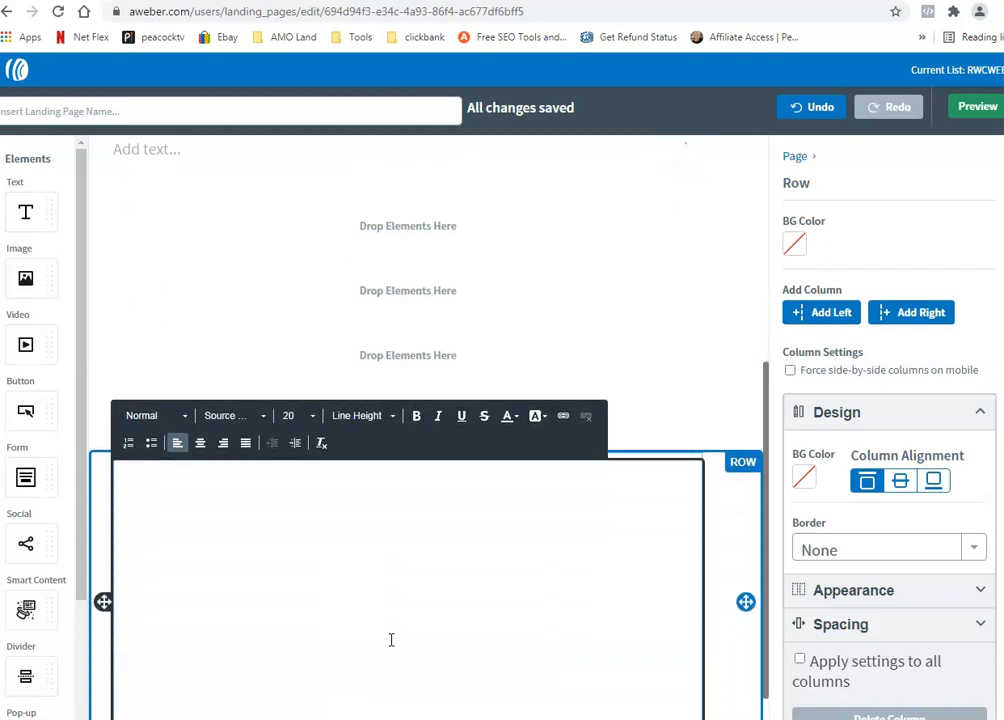
{"action": "left_click", "coordinate": [963, 119]}
{"action": "scroll", "coordinate": [755, 300], "scroll_direction": "down", "scroll_amount": 1}
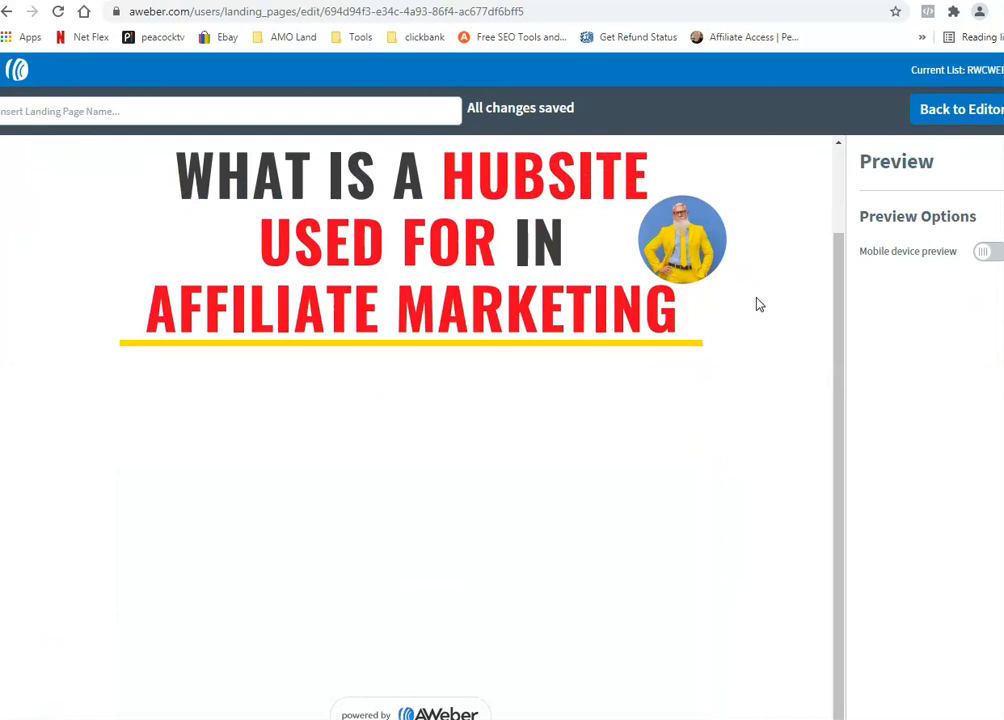
{"action": "scroll", "coordinate": [757, 303], "scroll_direction": "up", "scroll_amount": 1}
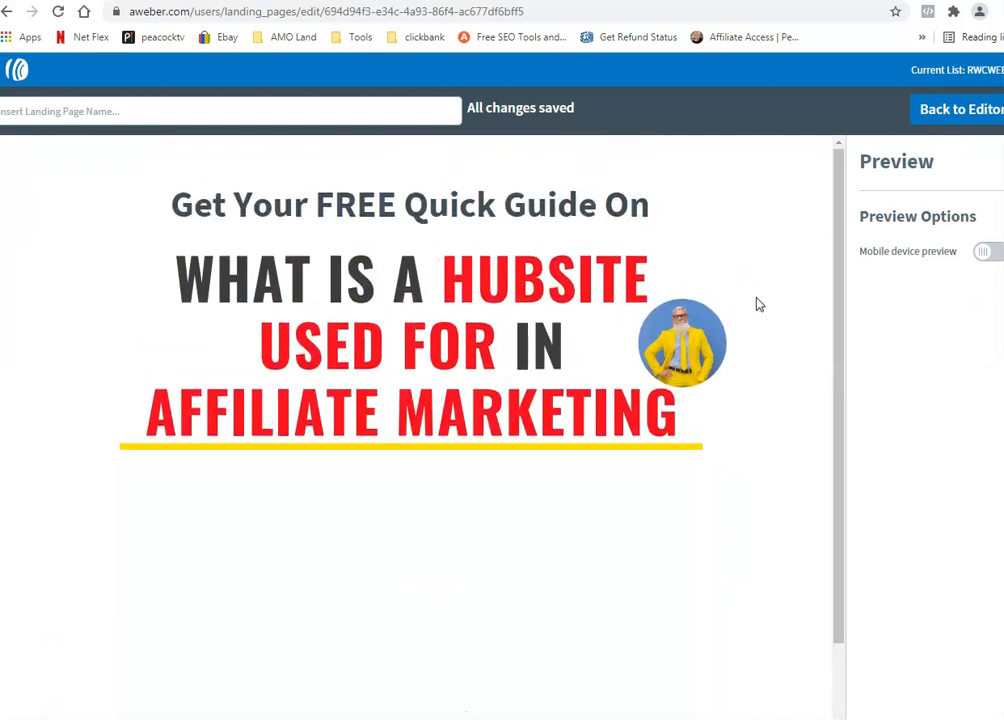
Step: Return to the editor and select the empty 'Drop Elements Here' row under the banner
{"action": "left_click", "coordinate": [928, 116]}
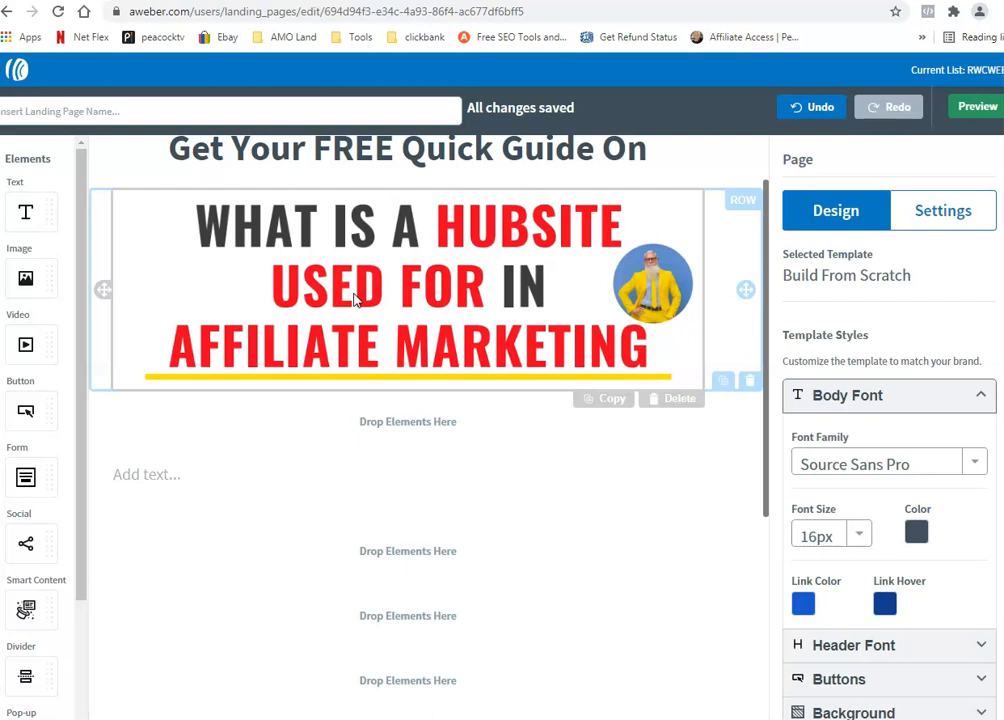
{"action": "scroll", "coordinate": [538, 466], "scroll_direction": "up", "scroll_amount": 1}
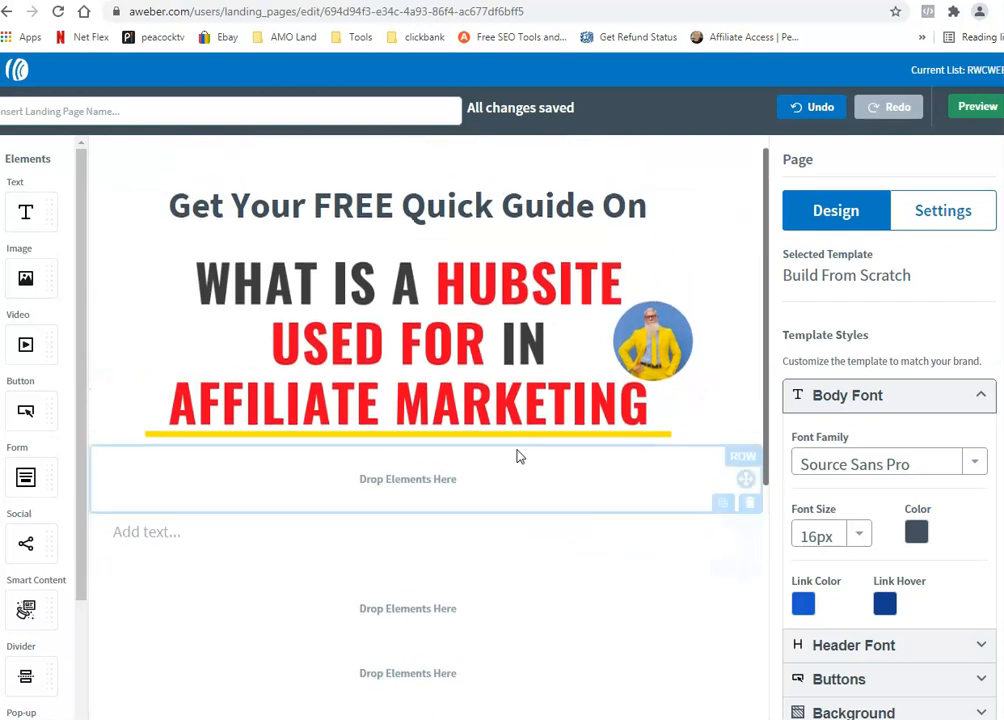
{"action": "left_click", "coordinate": [476, 502]}
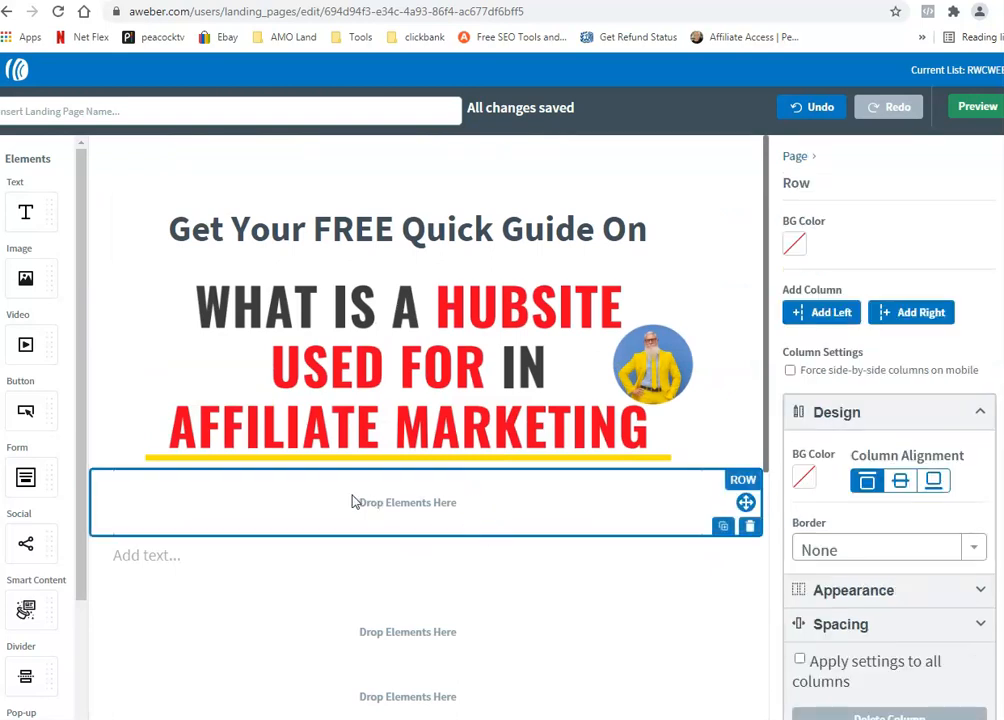
{"action": "scroll", "coordinate": [351, 502], "scroll_direction": "down", "scroll_amount": 1}
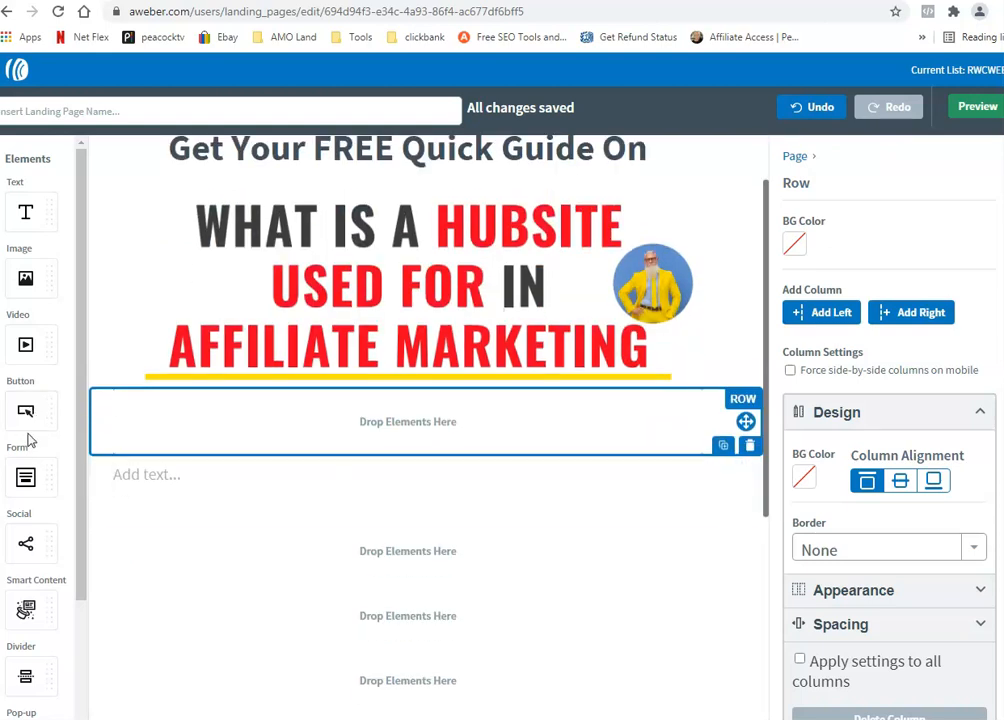
Step: Insert the red arrows image from My Images, page 2, into the row under the banner
{"action": "left_click_drag", "start_coordinate": [23, 279], "coordinate": [398, 433]}
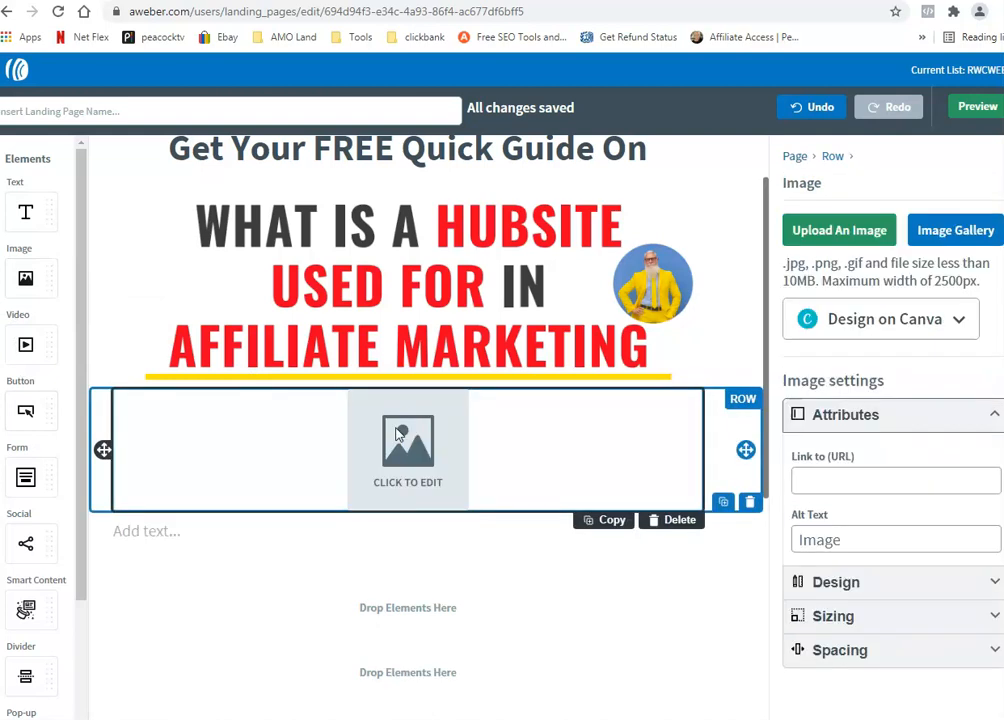
{"action": "left_click", "coordinate": [952, 238]}
{"action": "left_click", "coordinate": [330, 145]}
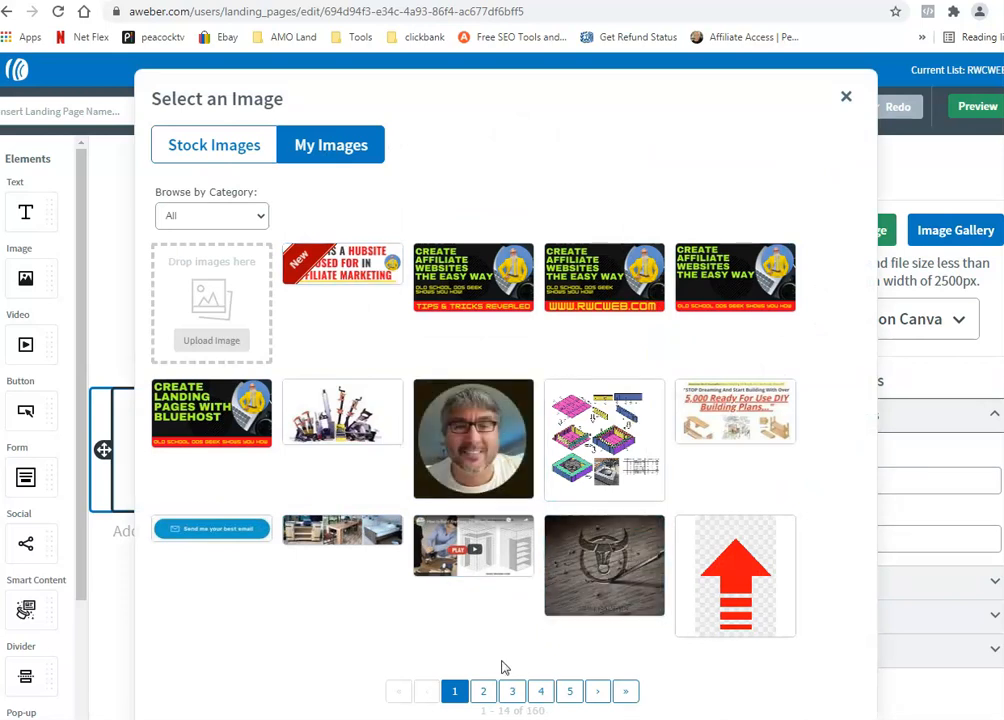
{"action": "left_click", "coordinate": [487, 694]}
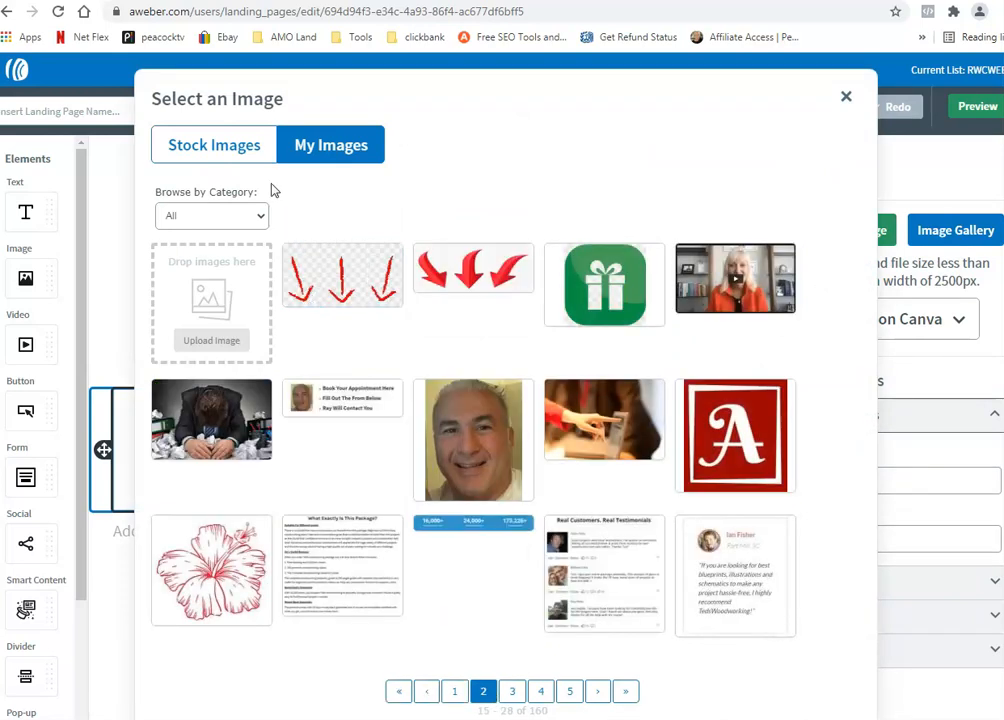
{"action": "left_click", "coordinate": [341, 278]}
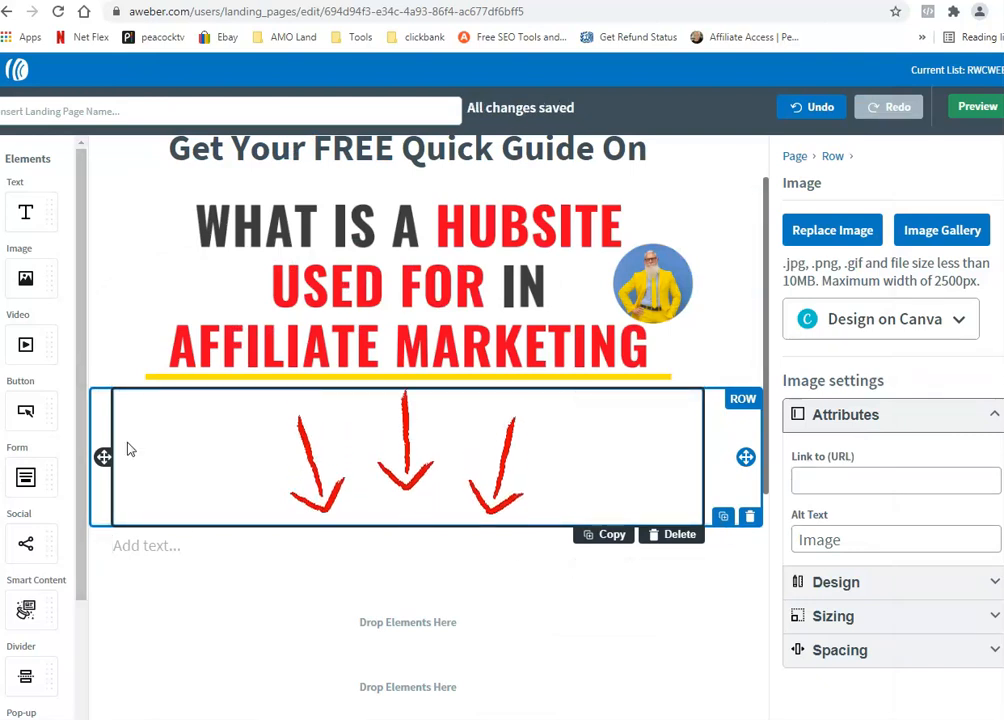
{"action": "scroll", "coordinate": [18, 390], "scroll_direction": "down", "scroll_amount": 2}
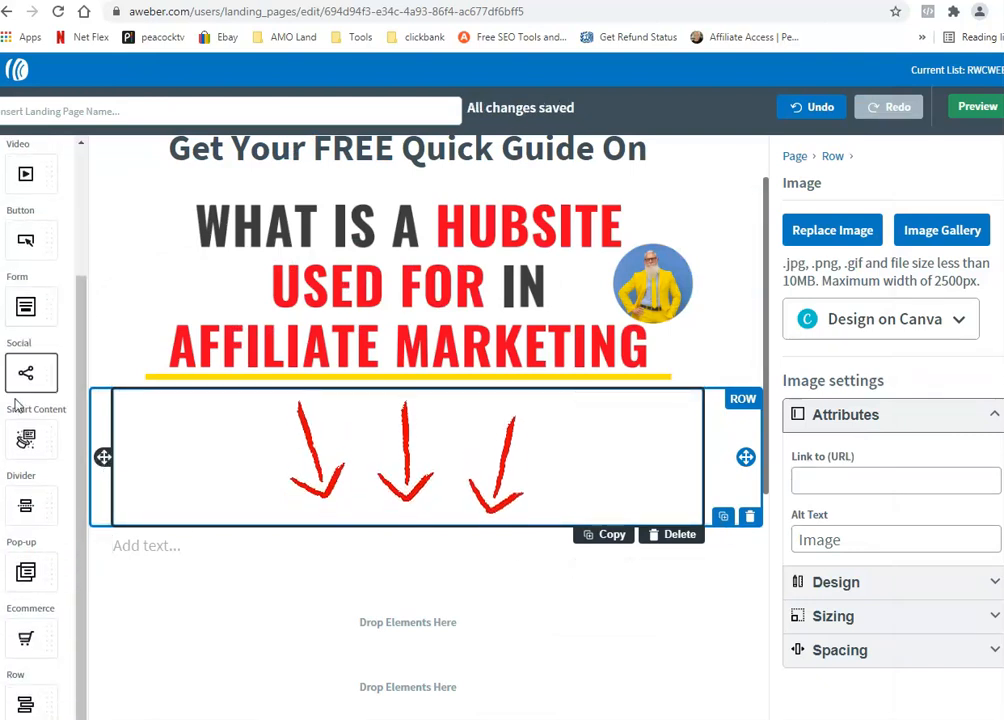
Step: Place a Name/Email signup form below the arrows and review its Submission and Design tabs
{"action": "left_click_drag", "start_coordinate": [26, 307], "coordinate": [403, 577]}
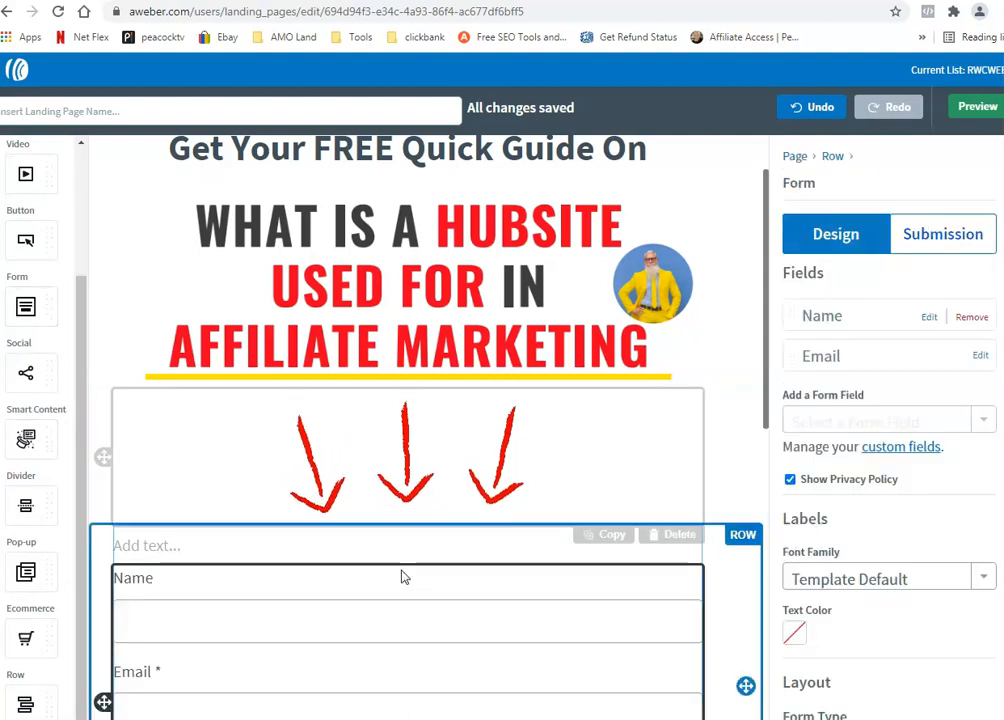
{"action": "scroll", "coordinate": [403, 577], "scroll_direction": "down", "scroll_amount": 3}
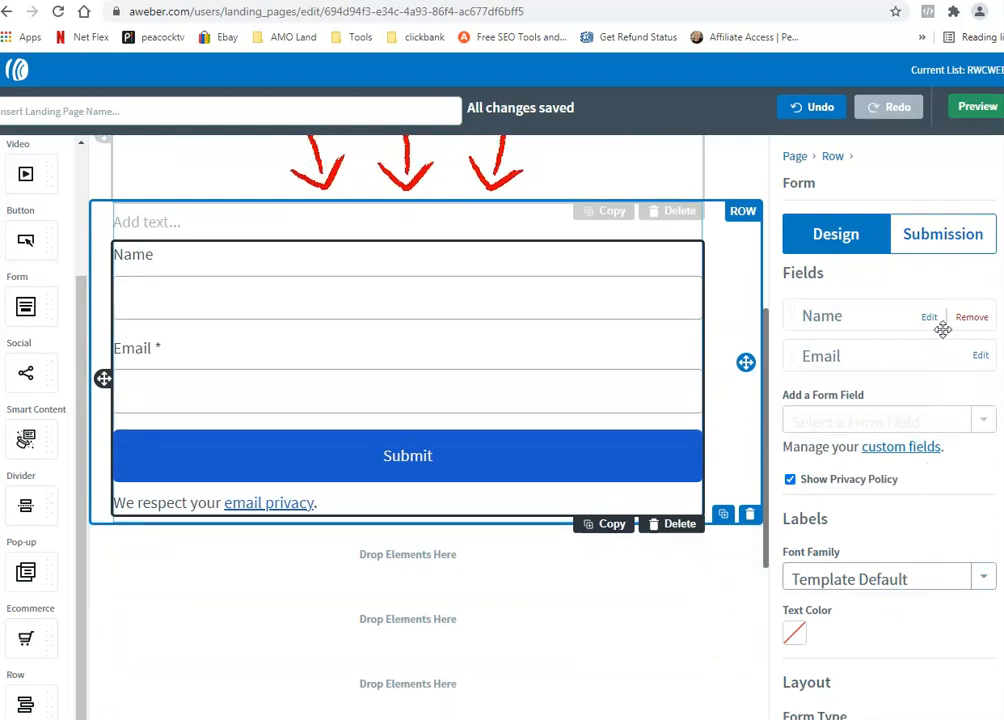
{"action": "left_click", "coordinate": [916, 247]}
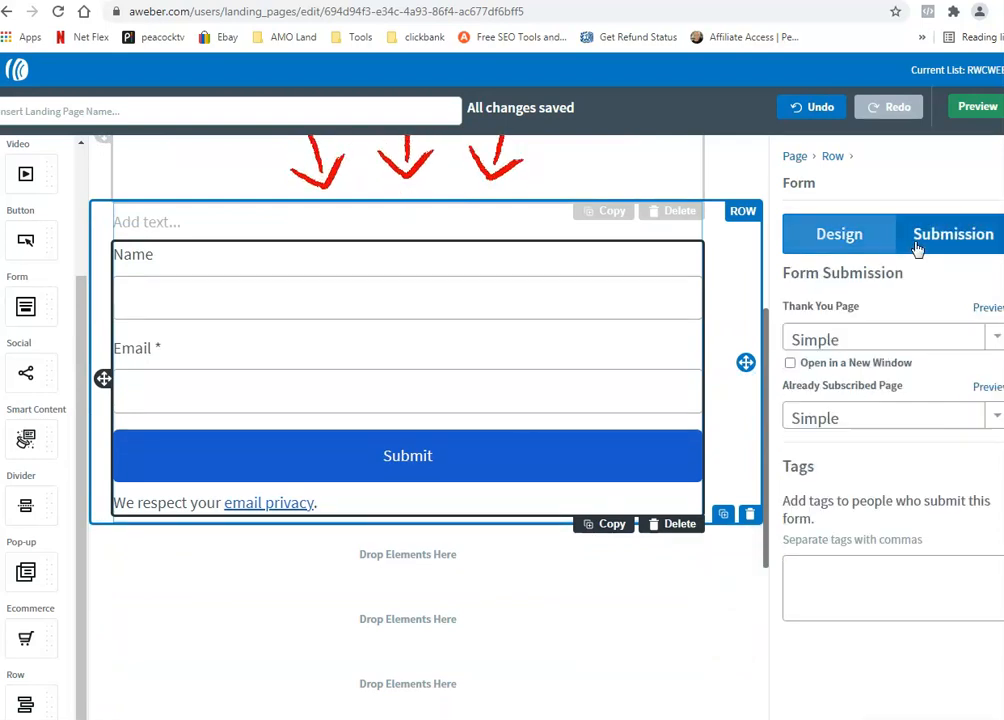
{"action": "left_click", "coordinate": [843, 233]}
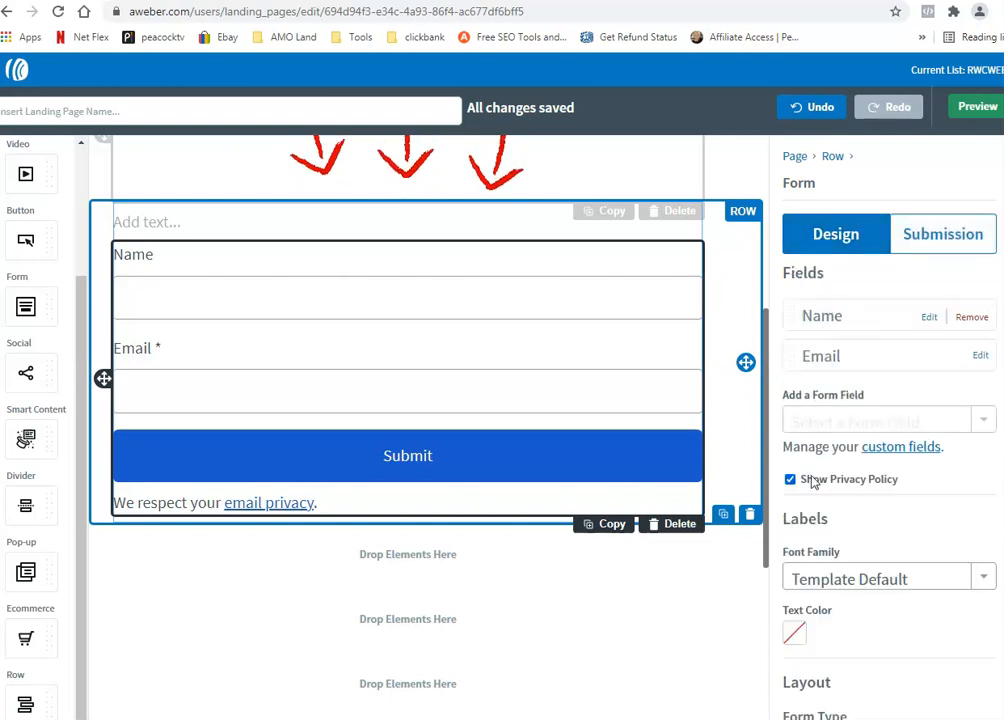
{"action": "scroll", "coordinate": [795, 528], "scroll_direction": "down", "scroll_amount": 1}
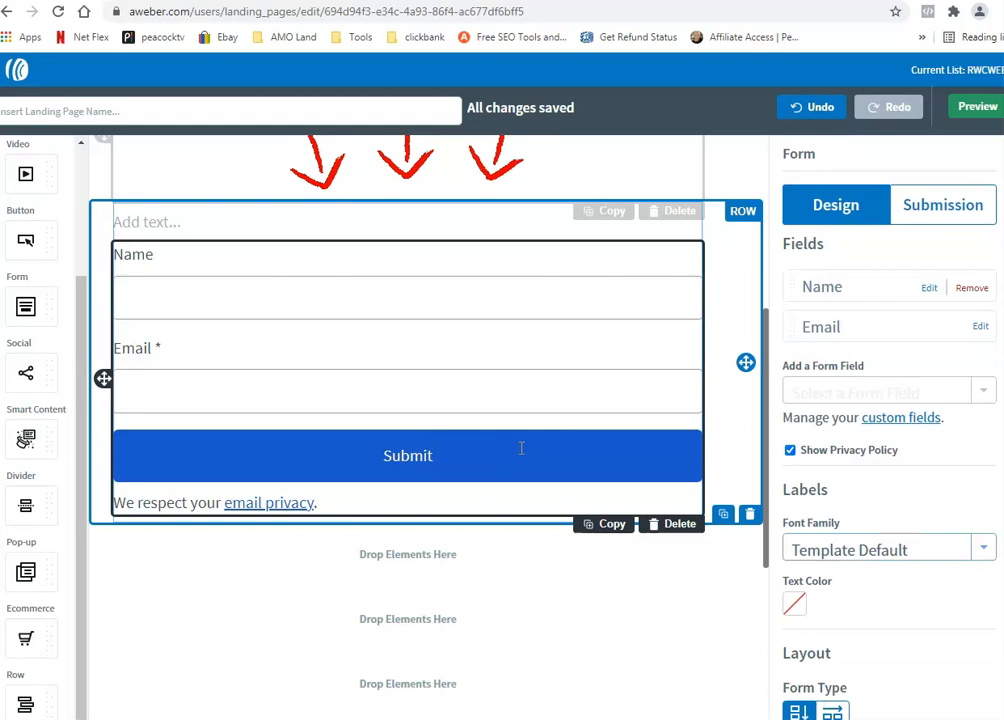
{"action": "scroll", "coordinate": [521, 448], "scroll_direction": "up", "scroll_amount": 4}
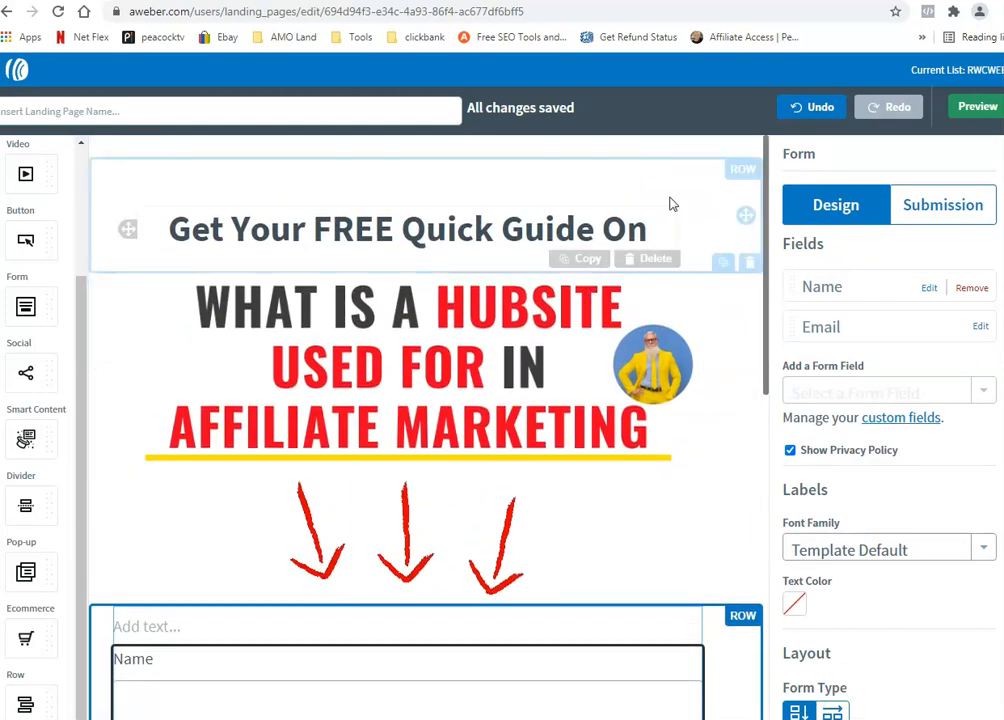
Step: Preview the page with the new signup form, then go back to the editor
{"action": "left_click", "coordinate": [970, 110]}
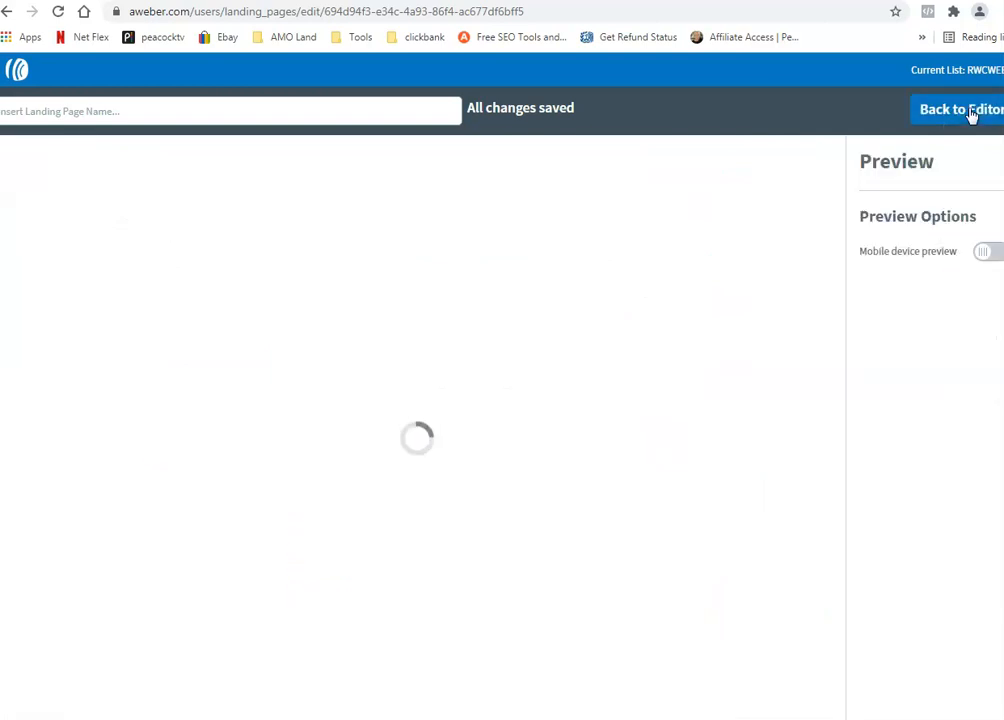
{"action": "scroll", "coordinate": [706, 395], "scroll_direction": "down", "scroll_amount": 3}
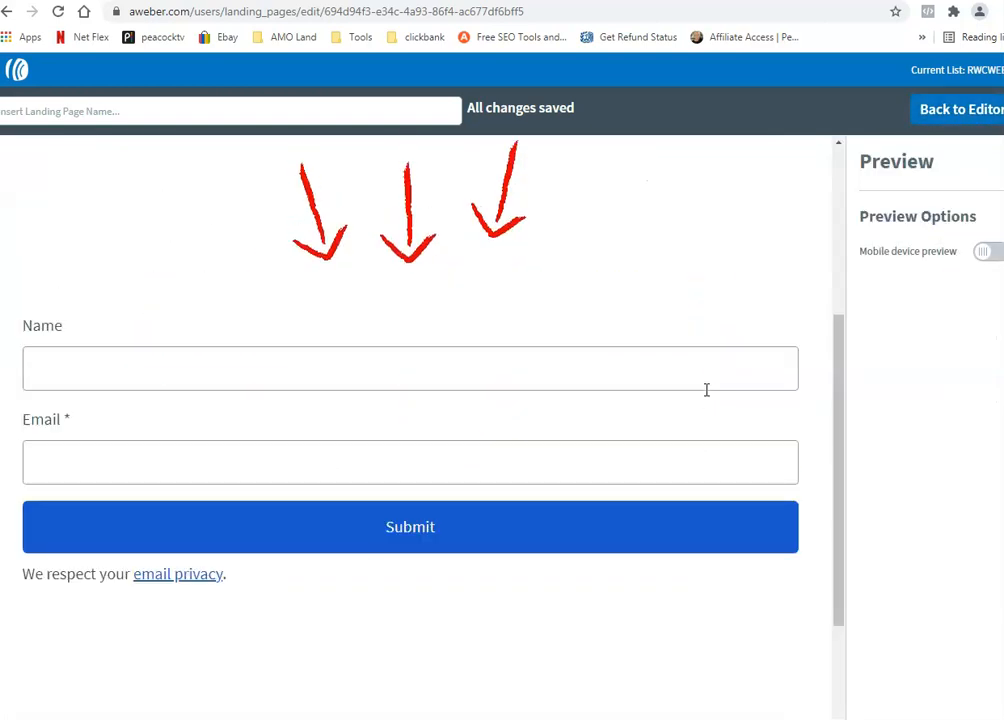
{"action": "scroll", "coordinate": [699, 405], "scroll_direction": "up", "scroll_amount": 3}
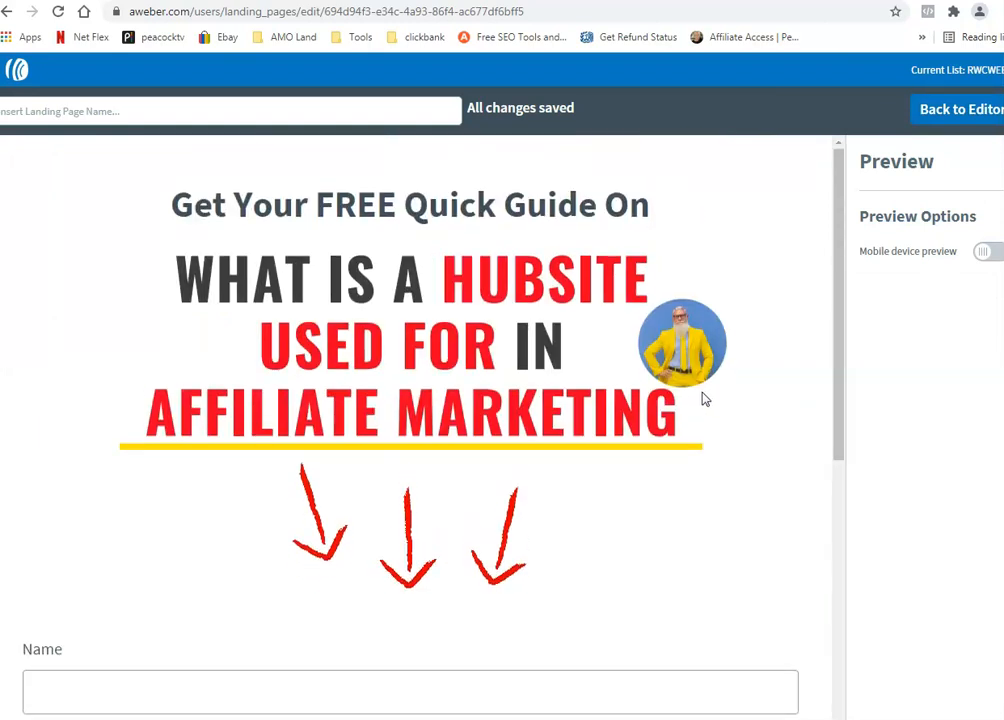
{"action": "scroll", "coordinate": [703, 399], "scroll_direction": "down", "scroll_amount": 2}
{"action": "scroll", "coordinate": [703, 399], "scroll_direction": "up", "scroll_amount": 2}
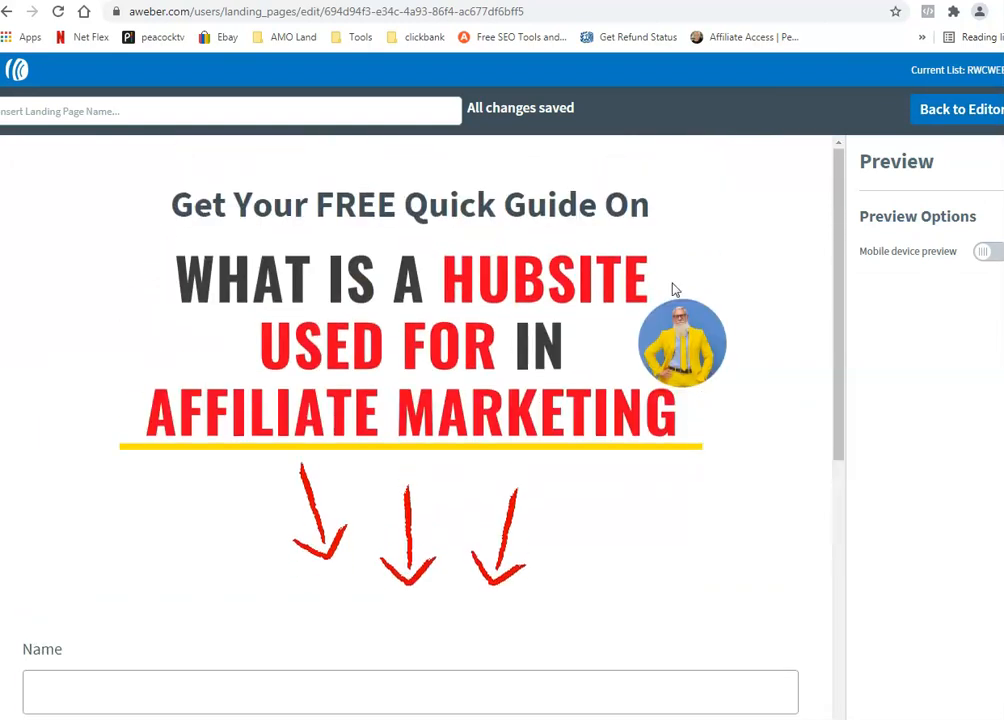
{"action": "left_click", "coordinate": [953, 112]}
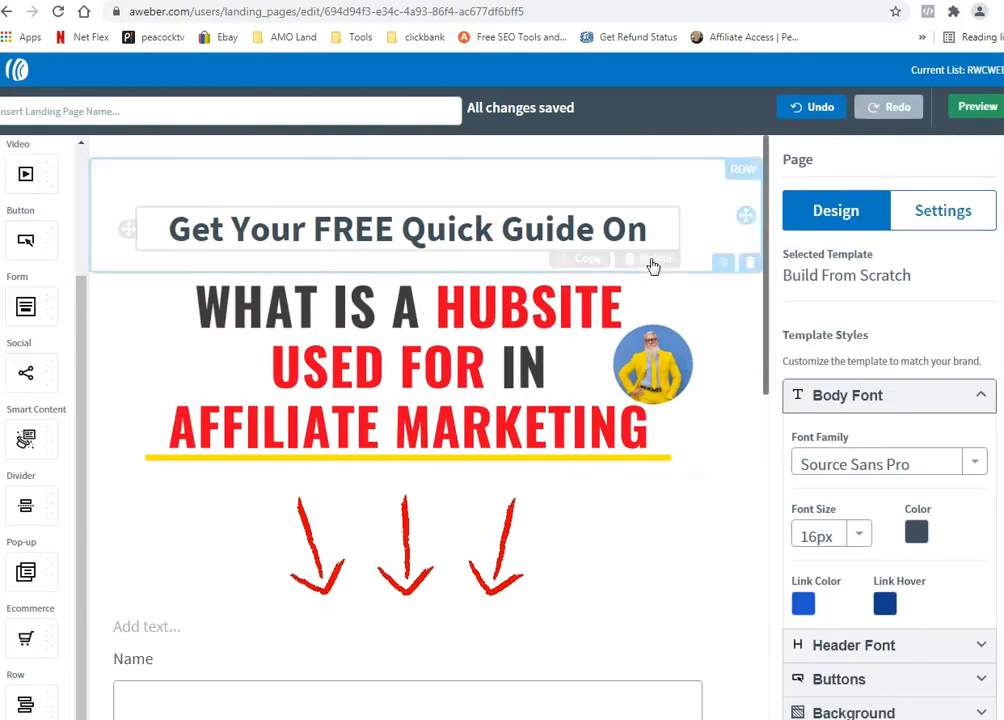
Step: Select the Name/Email signup form to show its Form settings
{"action": "scroll", "coordinate": [684, 520], "scroll_direction": "down", "scroll_amount": 3}
{"action": "left_click", "coordinate": [658, 514]}
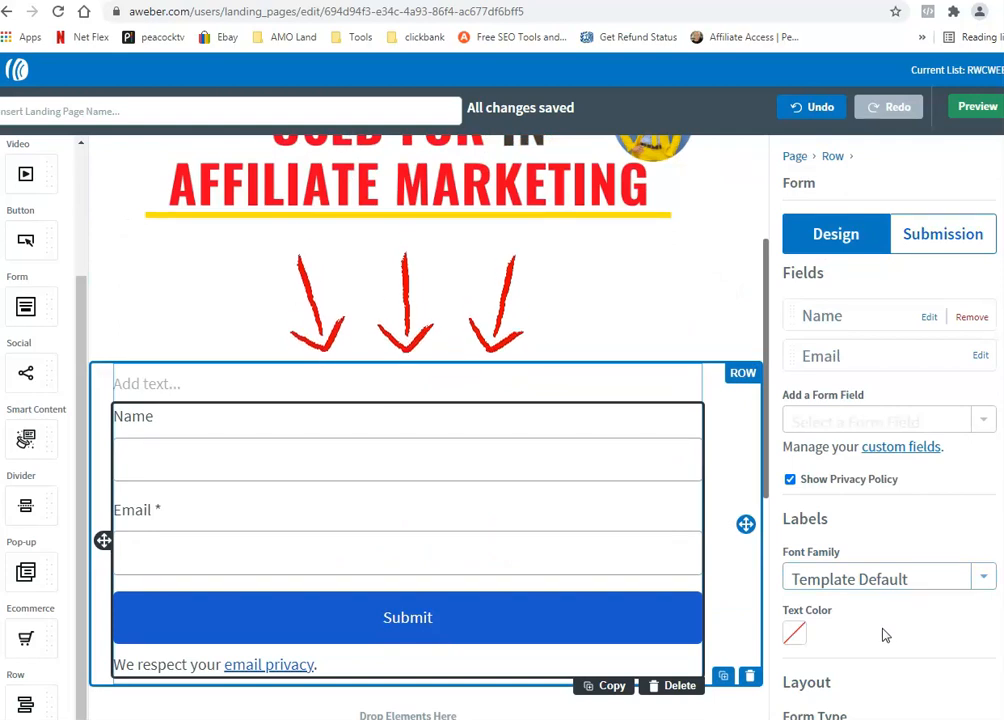
{"action": "scroll", "coordinate": [848, 615], "scroll_direction": "down", "scroll_amount": 1}
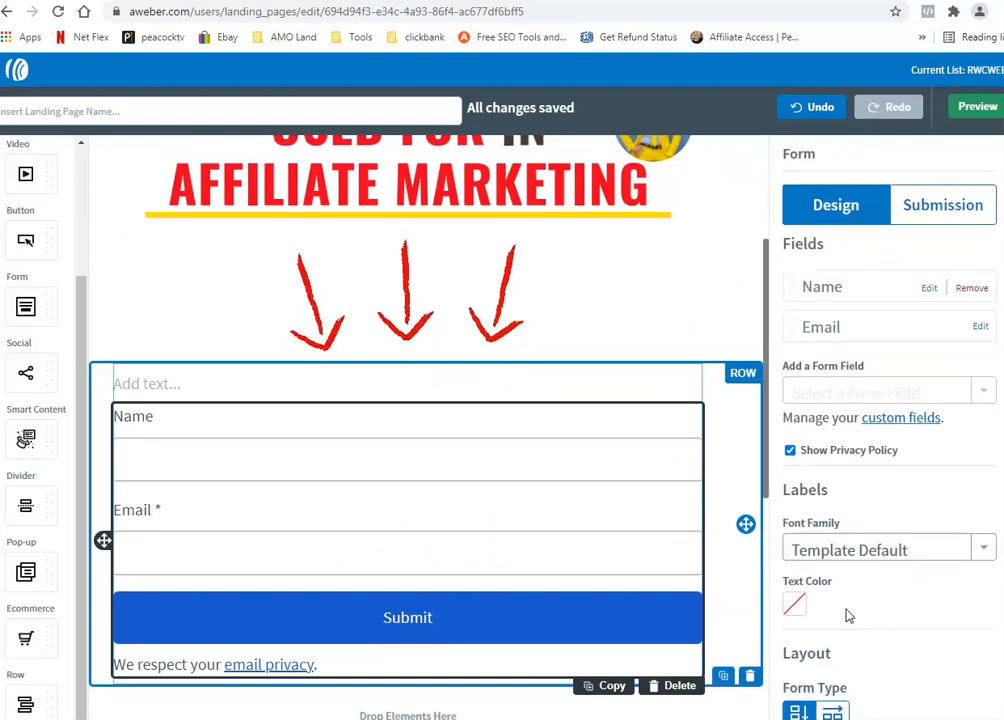
{"action": "scroll", "coordinate": [845, 580], "scroll_direction": "up", "scroll_amount": 1}
{"action": "scroll", "coordinate": [621, 455], "scroll_direction": "up", "scroll_amount": 3}
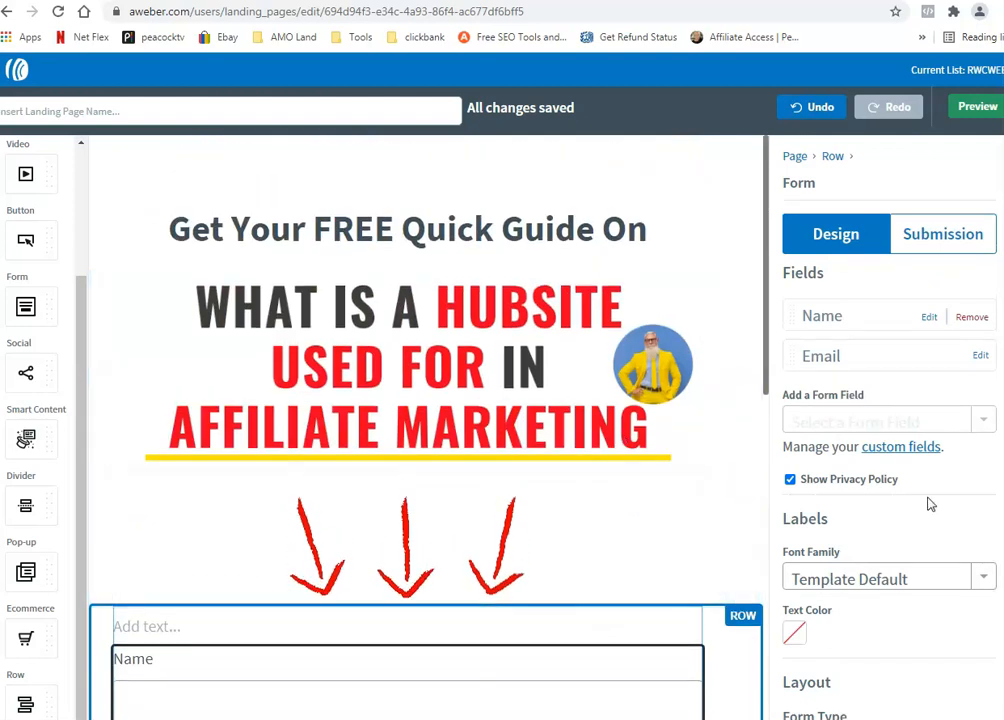
{"action": "scroll", "coordinate": [708, 495], "scroll_direction": "down", "scroll_amount": 3}
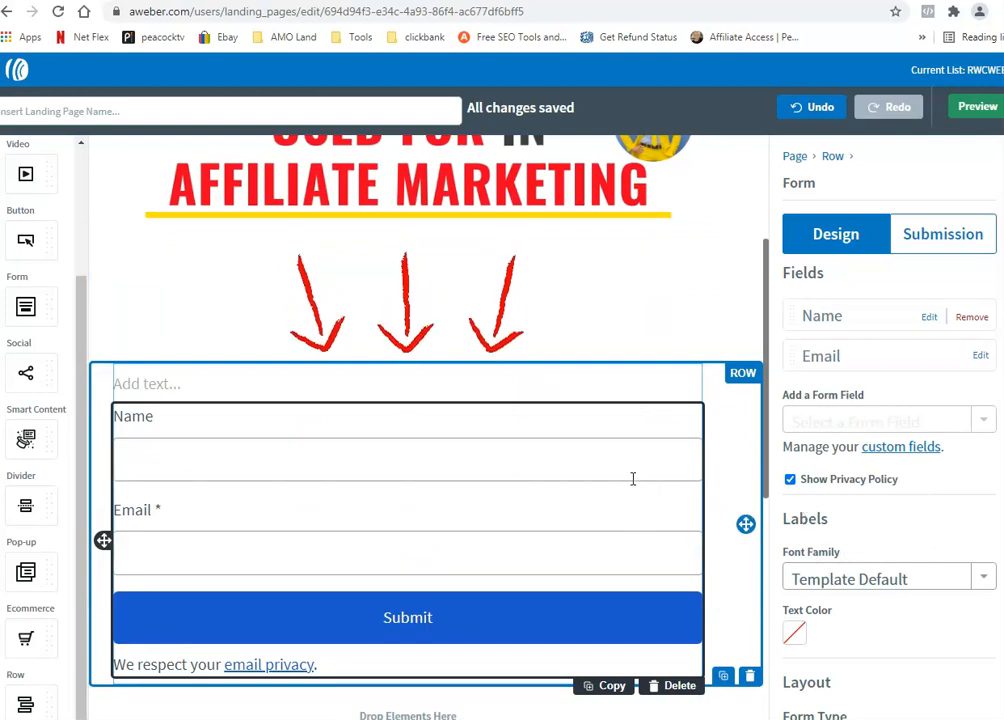
{"action": "scroll", "coordinate": [607, 471], "scroll_direction": "up", "scroll_amount": 2}
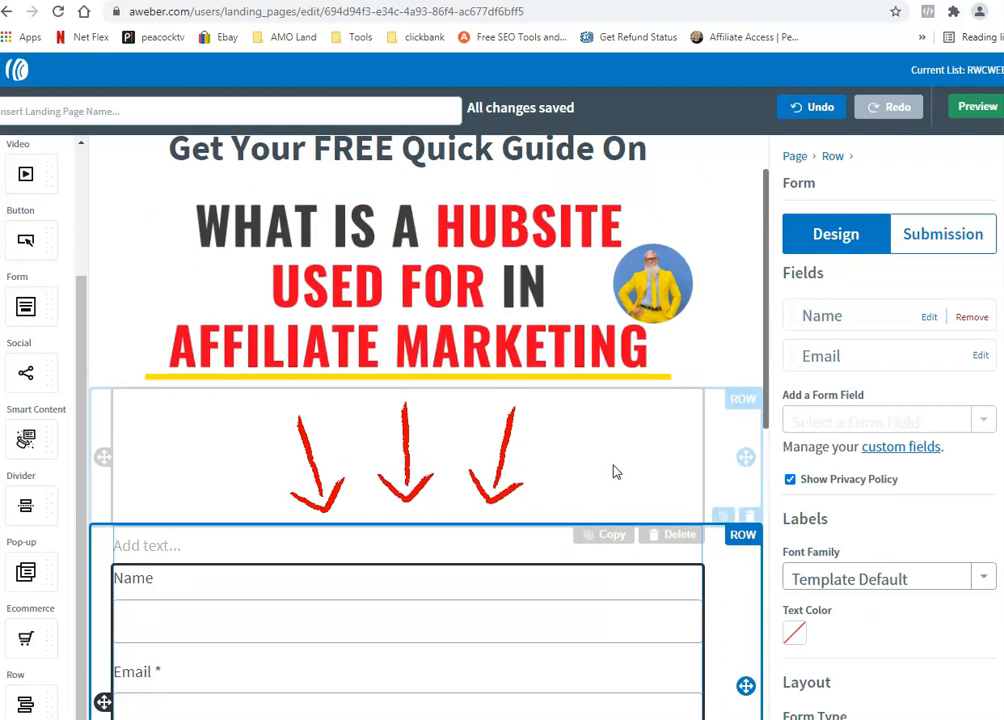
{"action": "scroll", "coordinate": [614, 471], "scroll_direction": "up", "scroll_amount": 1}
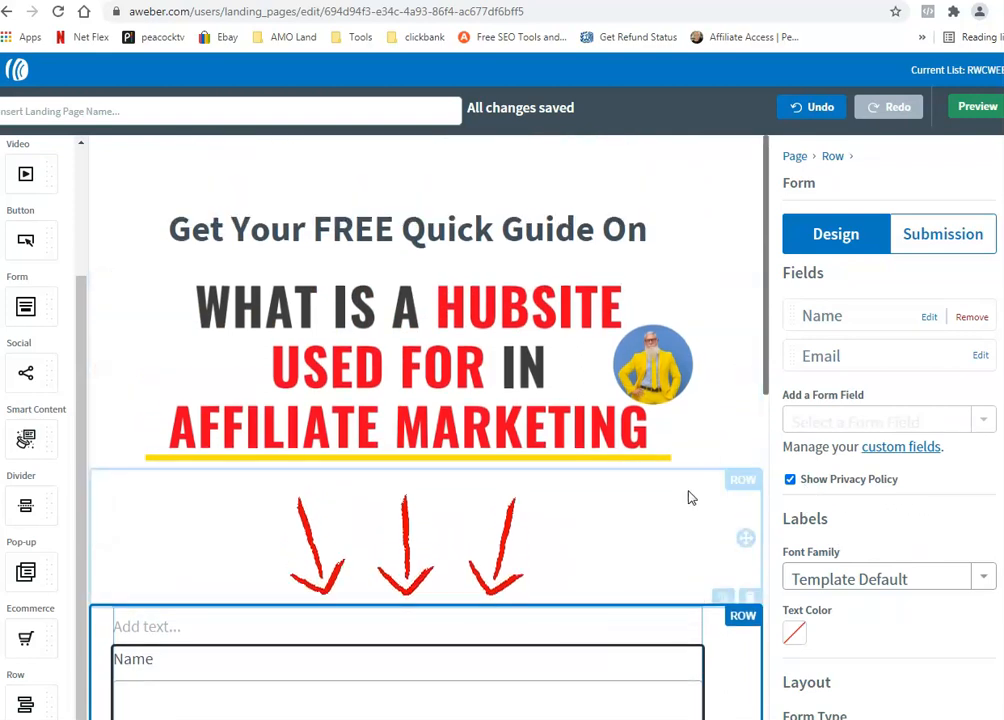
{"action": "scroll", "coordinate": [661, 497], "scroll_direction": "down", "scroll_amount": 2}
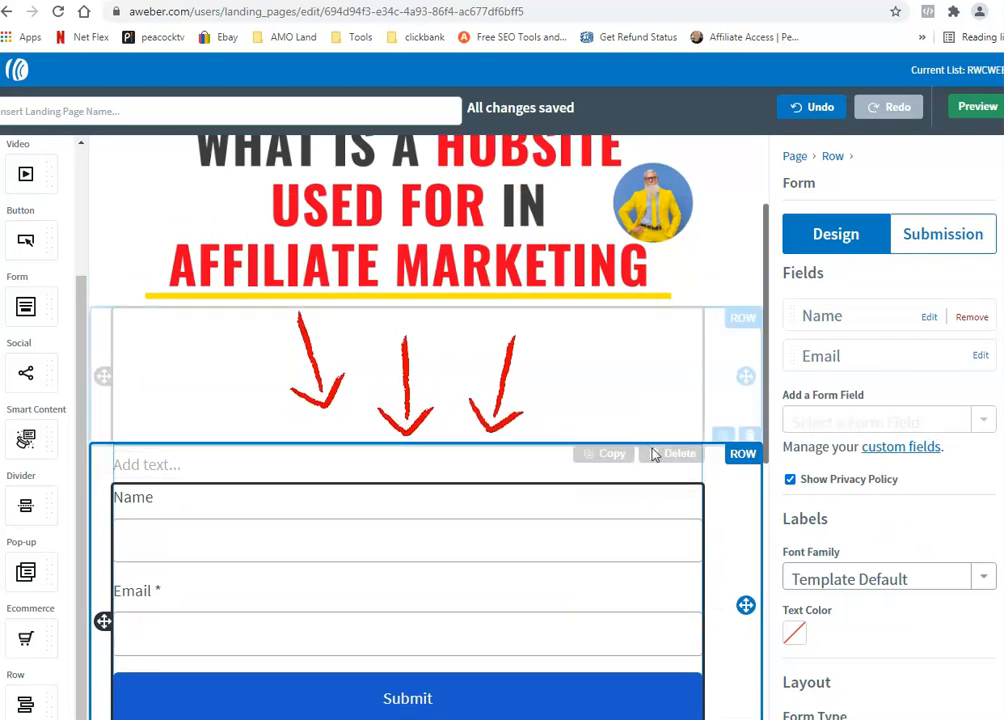
{"action": "scroll", "coordinate": [730, 533], "scroll_direction": "down", "scroll_amount": 3}
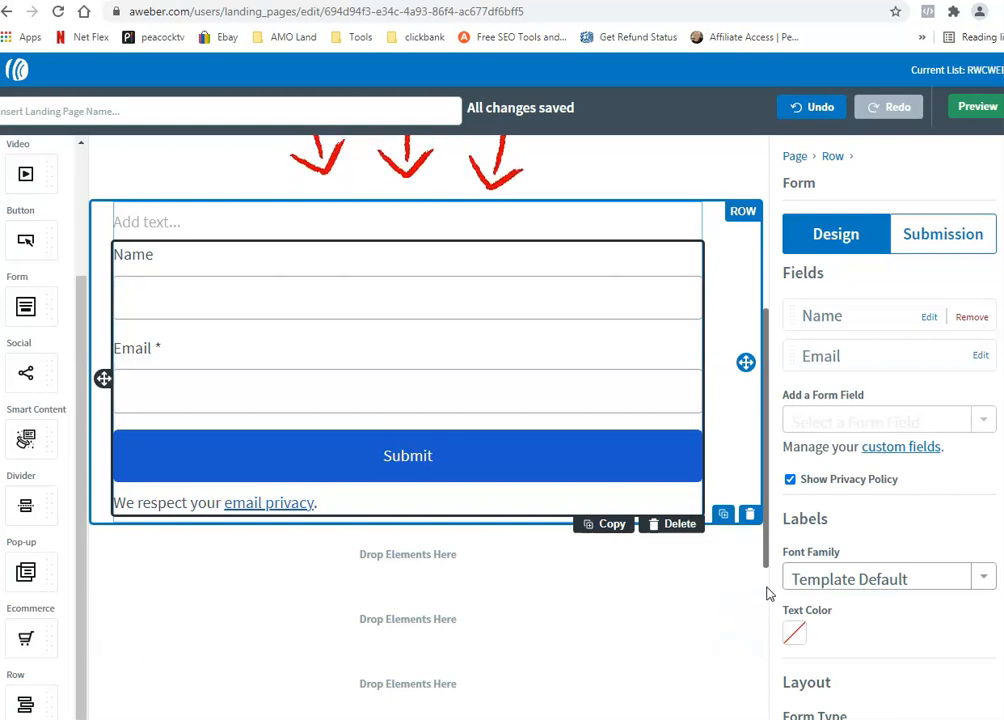
{"action": "scroll", "coordinate": [767, 594], "scroll_direction": "up", "scroll_amount": 4}
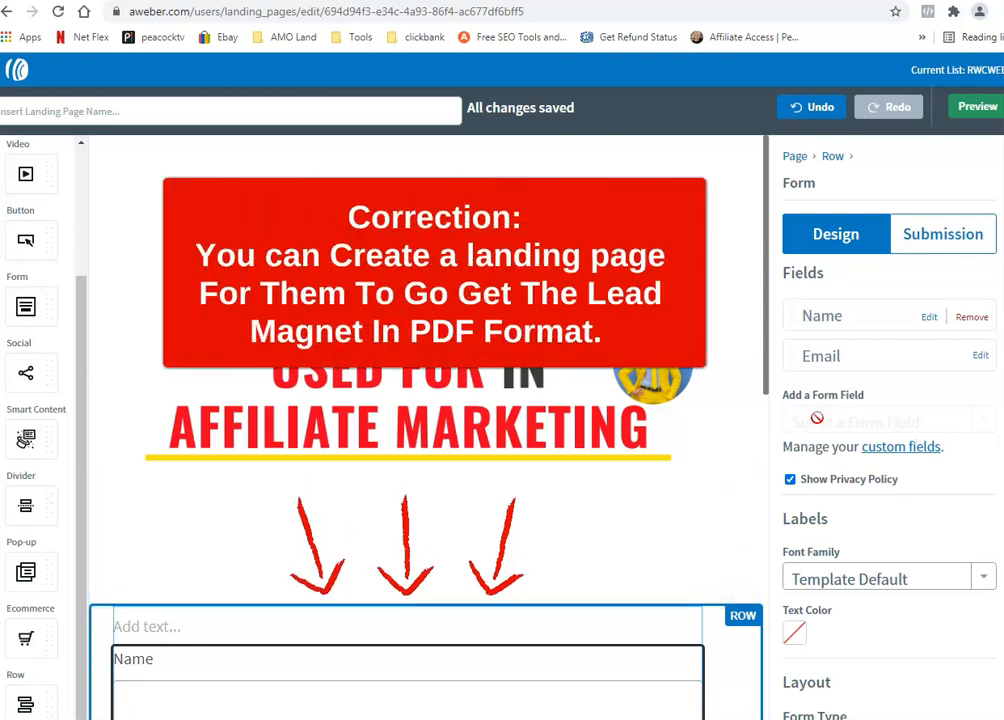
Step: Set the form's Thank You Page to Custom URL and copy the Hubsites PDF address
{"action": "left_click", "coordinate": [855, 234]}
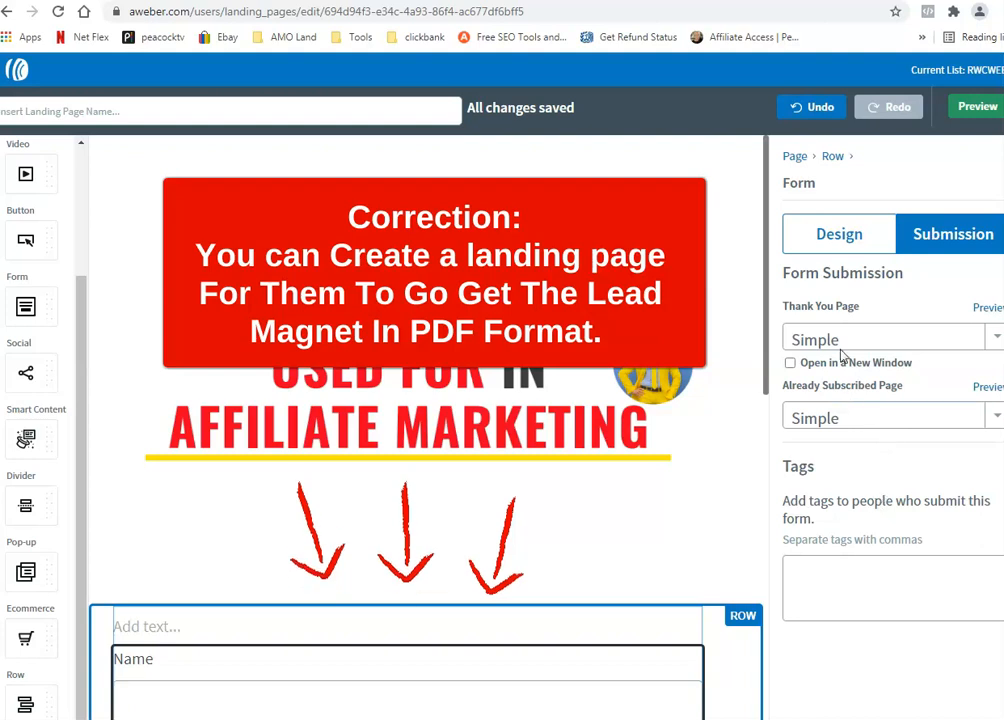
{"action": "left_click", "coordinate": [862, 345]}
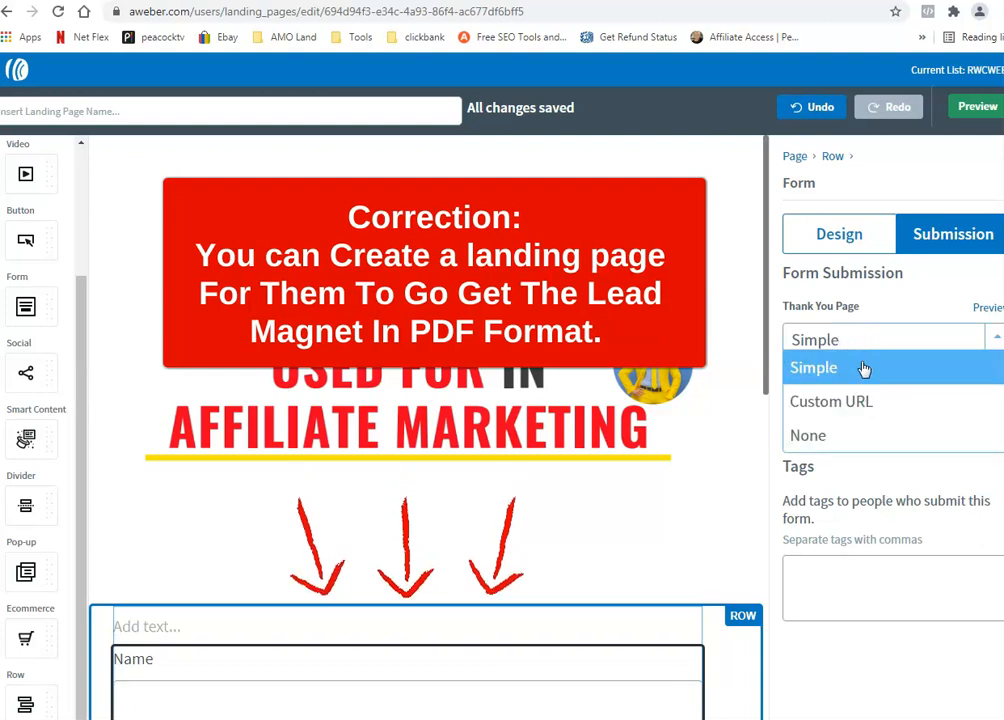
{"action": "left_click", "coordinate": [860, 402]}
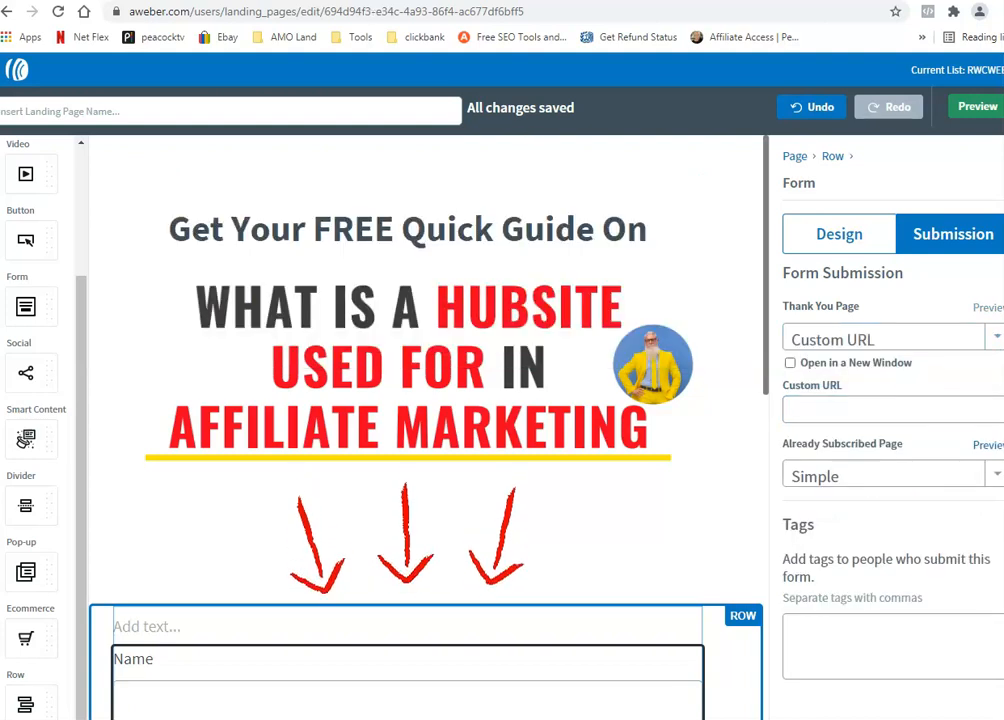
{"action": "key", "text": "ctrl+Tab"}
{"action": "left_click", "coordinate": [133, 12]}
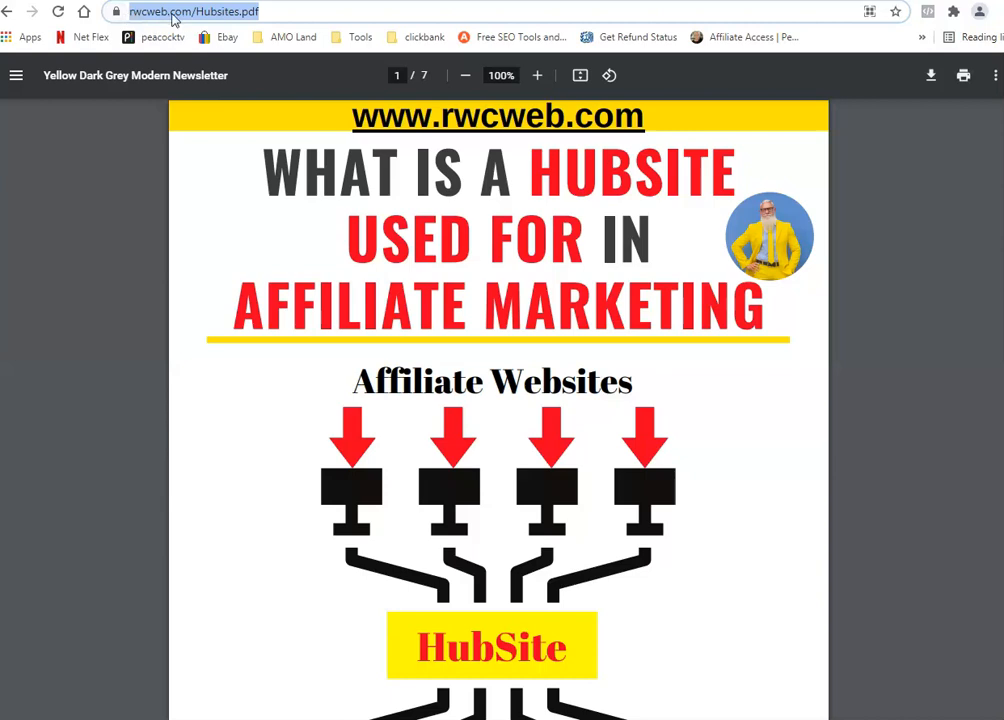
{"action": "key", "text": "ctrl+Tab"}
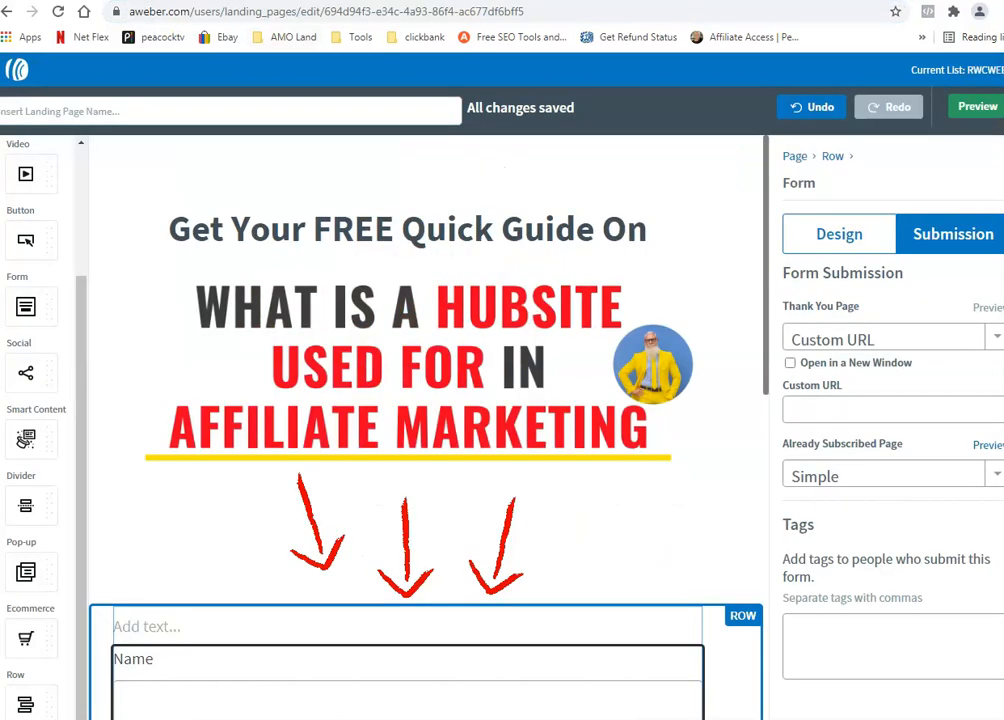
Step: Paste the rwcweb.com/Hubsites.pdf redirect, enable Open in a New Window, and preview
{"action": "left_click", "coordinate": [828, 345]}
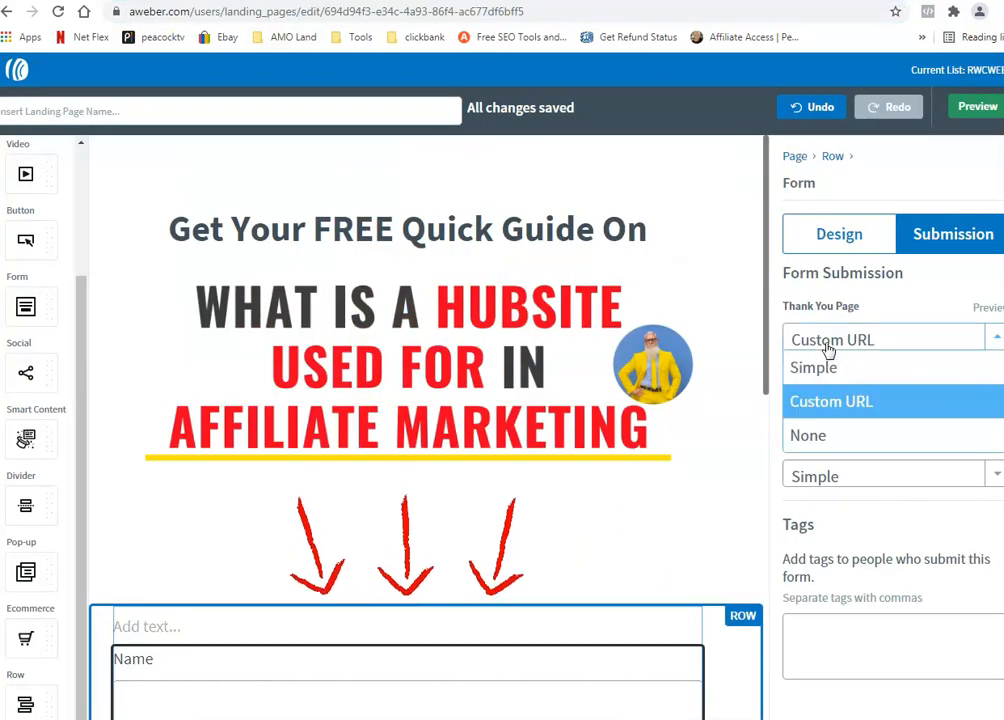
{"action": "left_click", "coordinate": [829, 349]}
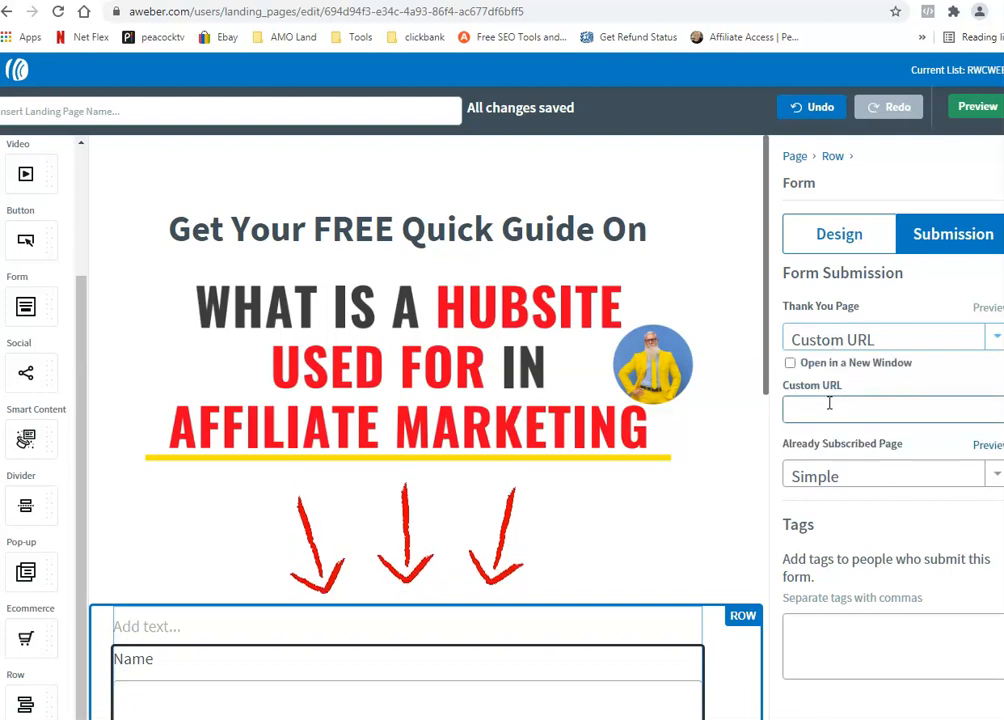
{"action": "left_click", "coordinate": [829, 403]}
{"action": "key", "text": "ctrl+v"}
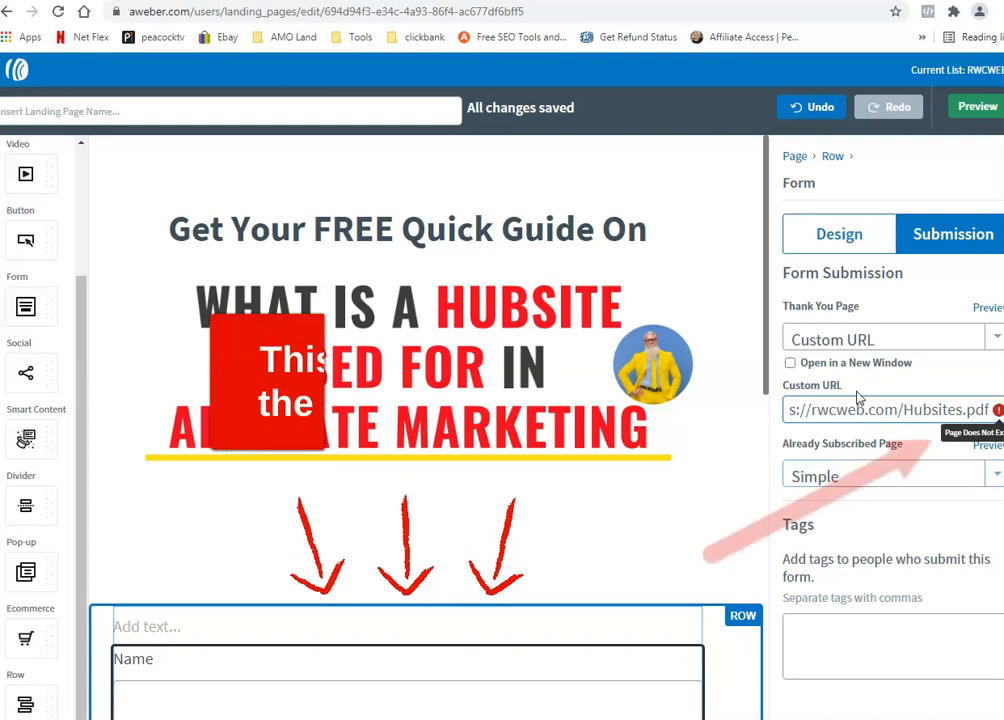
{"action": "left_click", "coordinate": [792, 366]}
{"action": "left_click", "coordinate": [791, 364]}
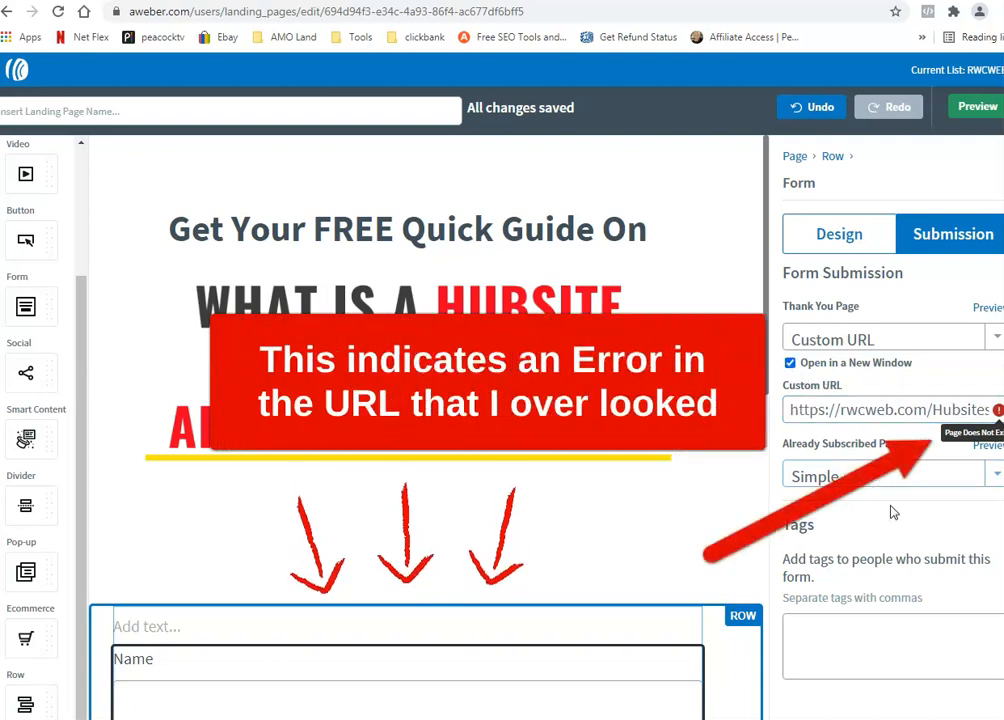
{"action": "left_click", "coordinate": [972, 106]}
Step: Type a test name into the preview form's Name field and begin entering an e-mail address
{"action": "scroll", "coordinate": [285, 309], "scroll_direction": "down", "scroll_amount": 3}
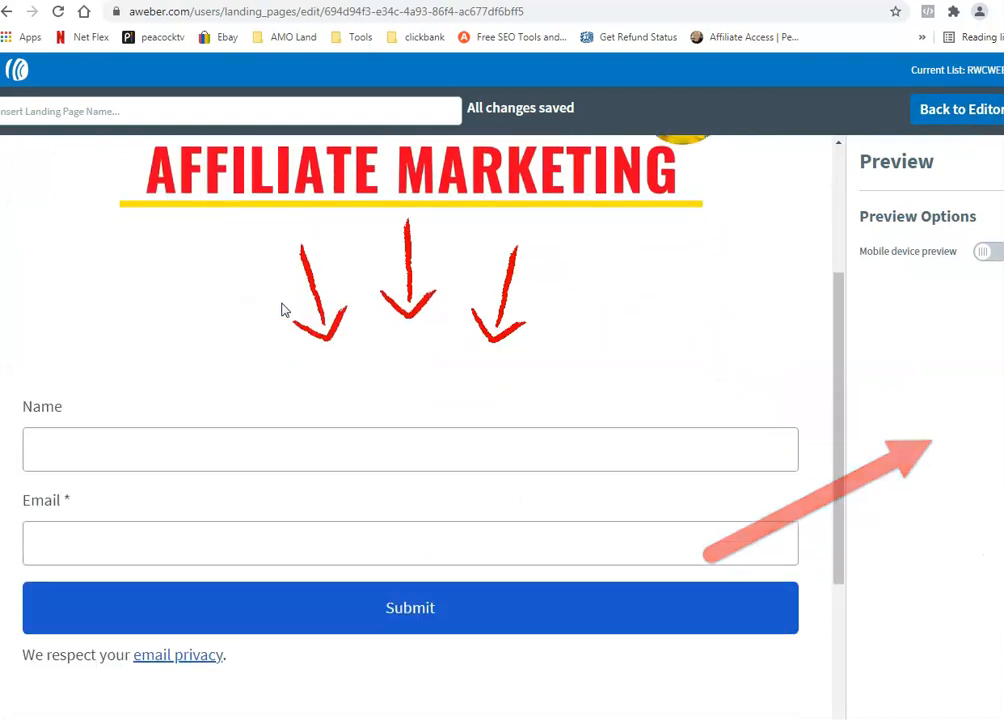
{"action": "left_click", "coordinate": [206, 446]}
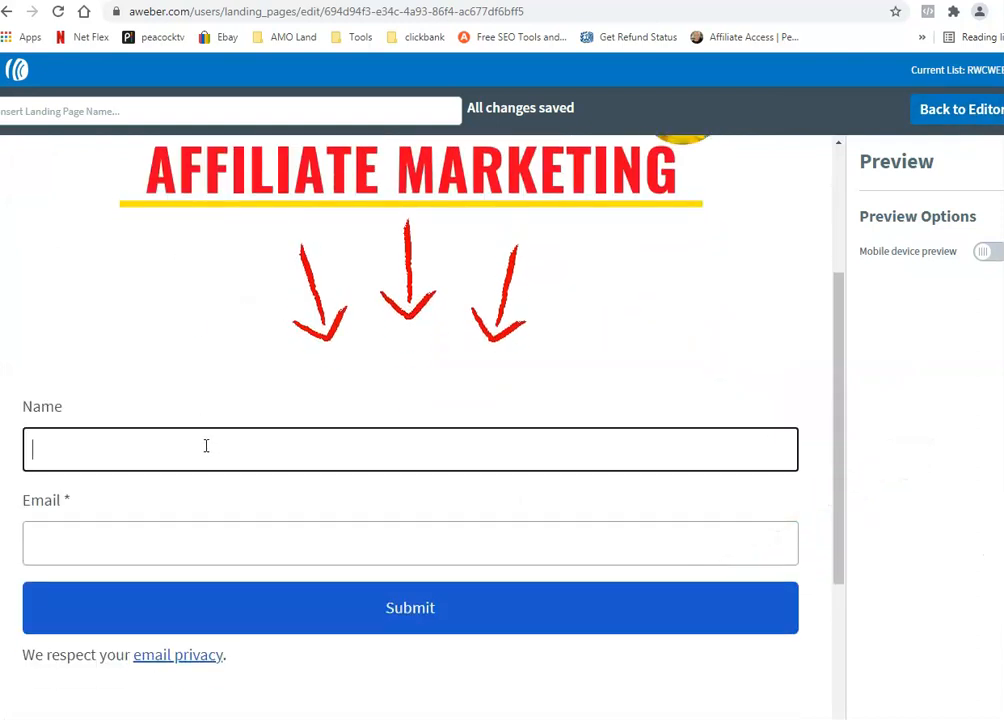
{"action": "key", "text": "Tab"}
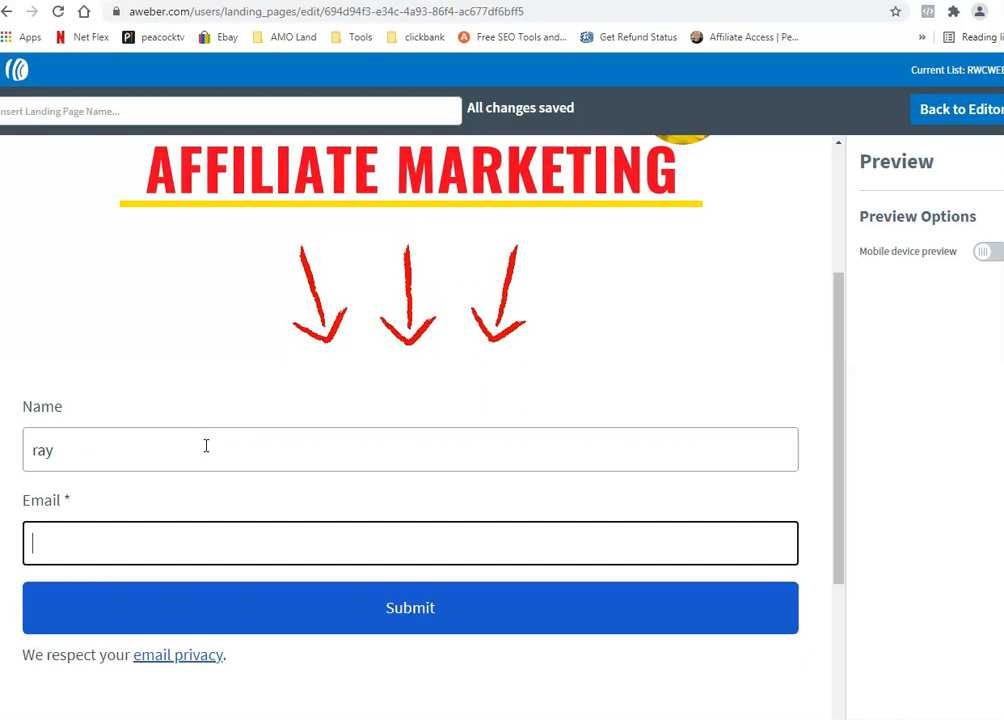
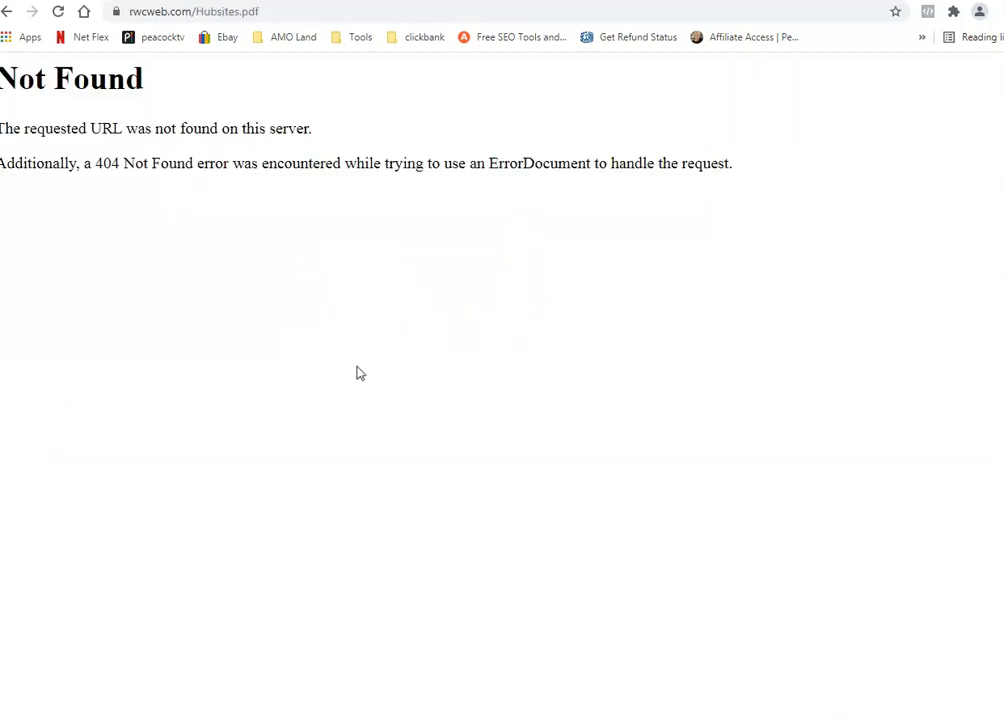
Step: Retry the broken Hubsites.pdf address and check the file's folder in cPanel File Manager
{"action": "left_click", "coordinate": [160, 11]}
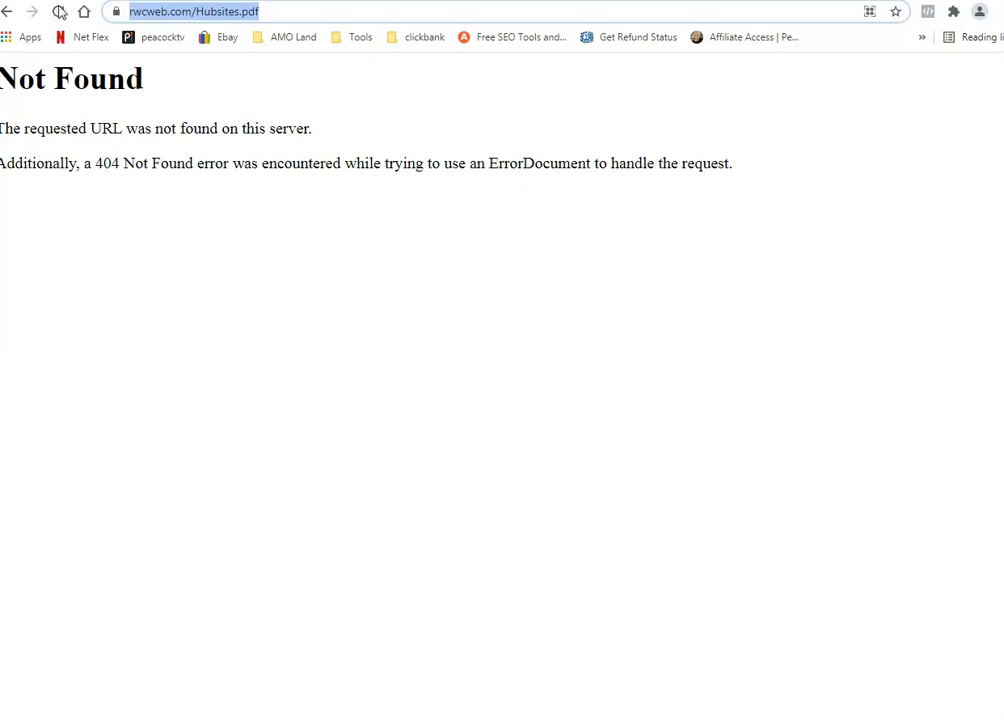
{"action": "left_click", "coordinate": [60, 11]}
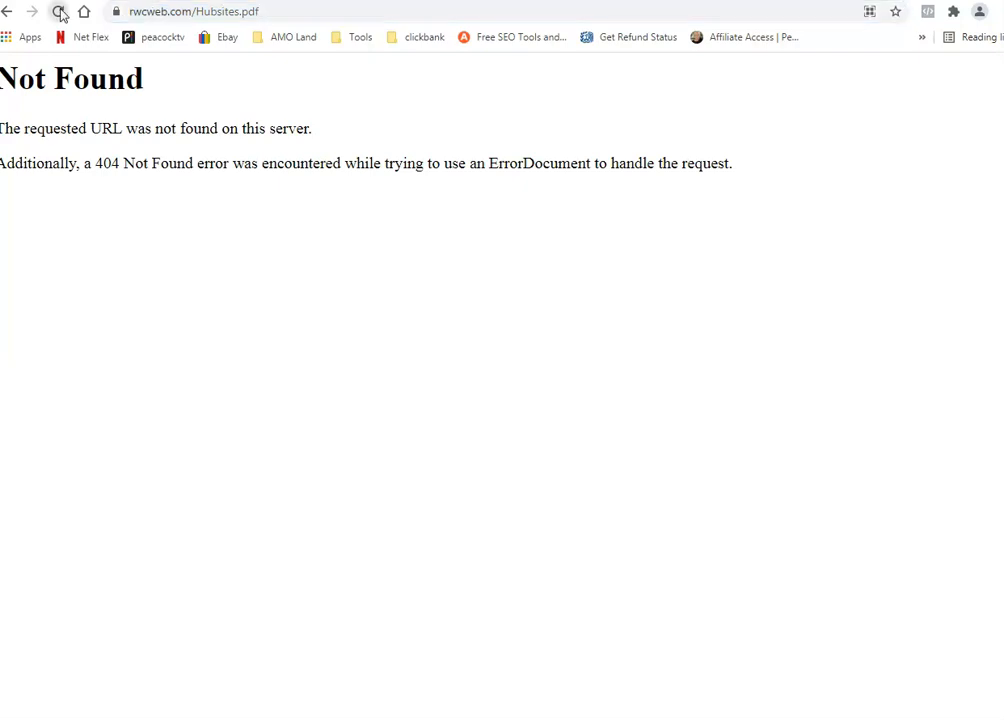
{"action": "left_click", "coordinate": [191, 14]}
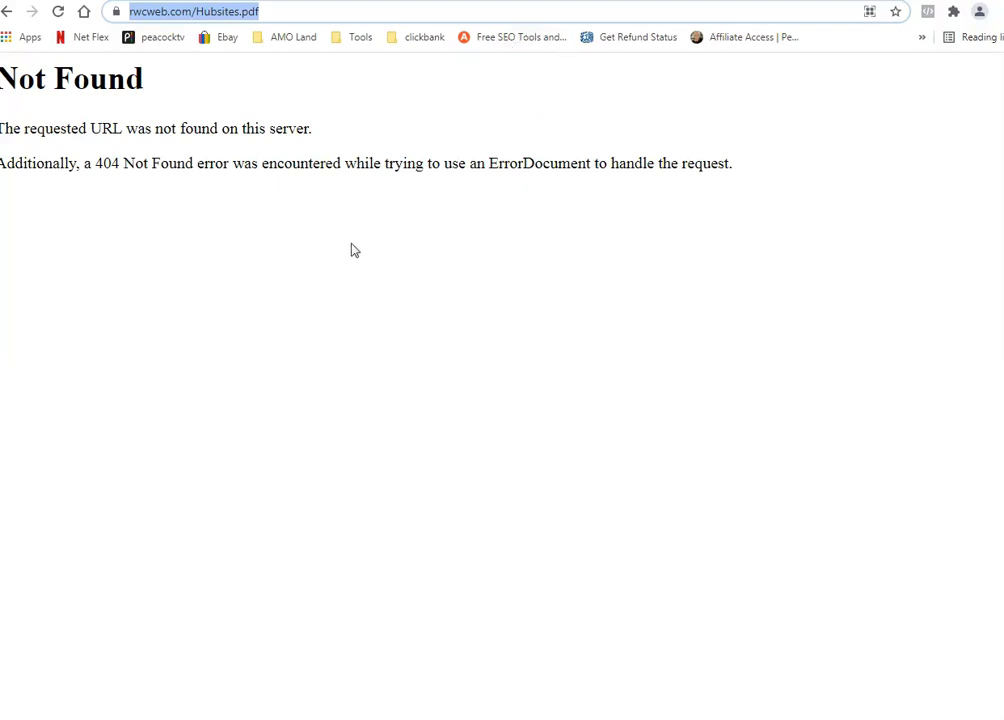
{"action": "key", "text": "Return"}
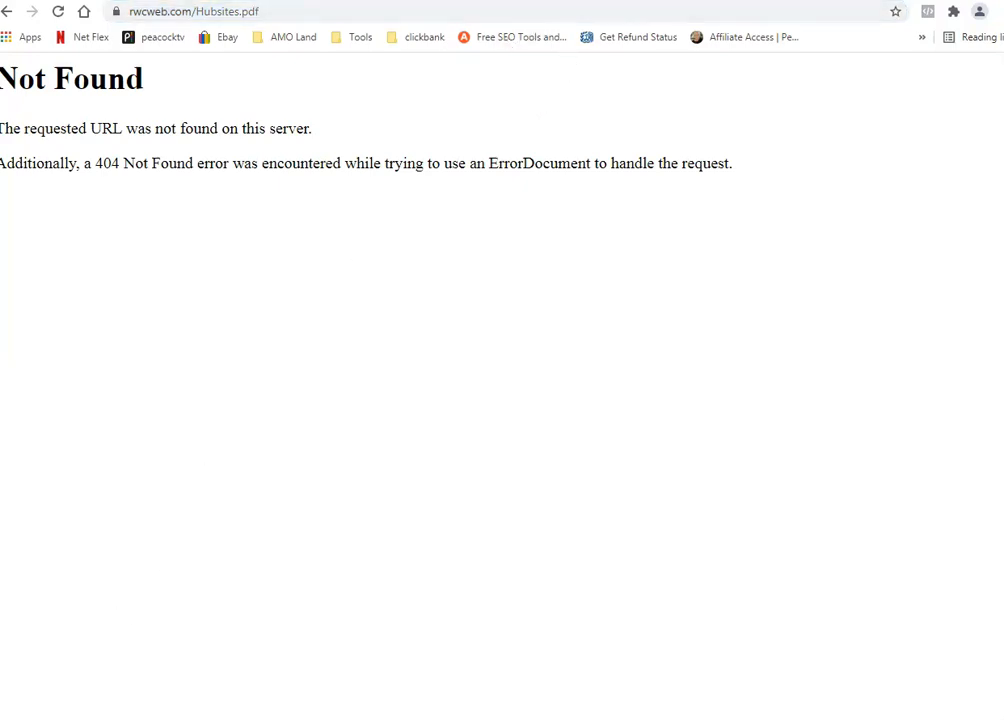
{"action": "left_click", "coordinate": [82, 0]}
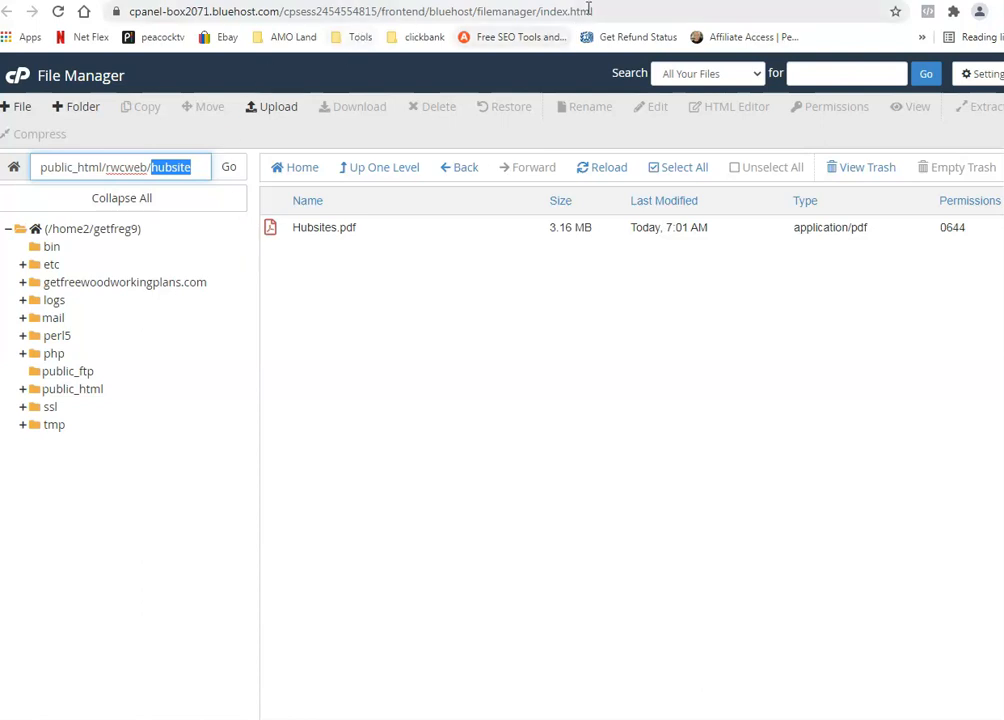
{"action": "left_click", "coordinate": [500, 0]}
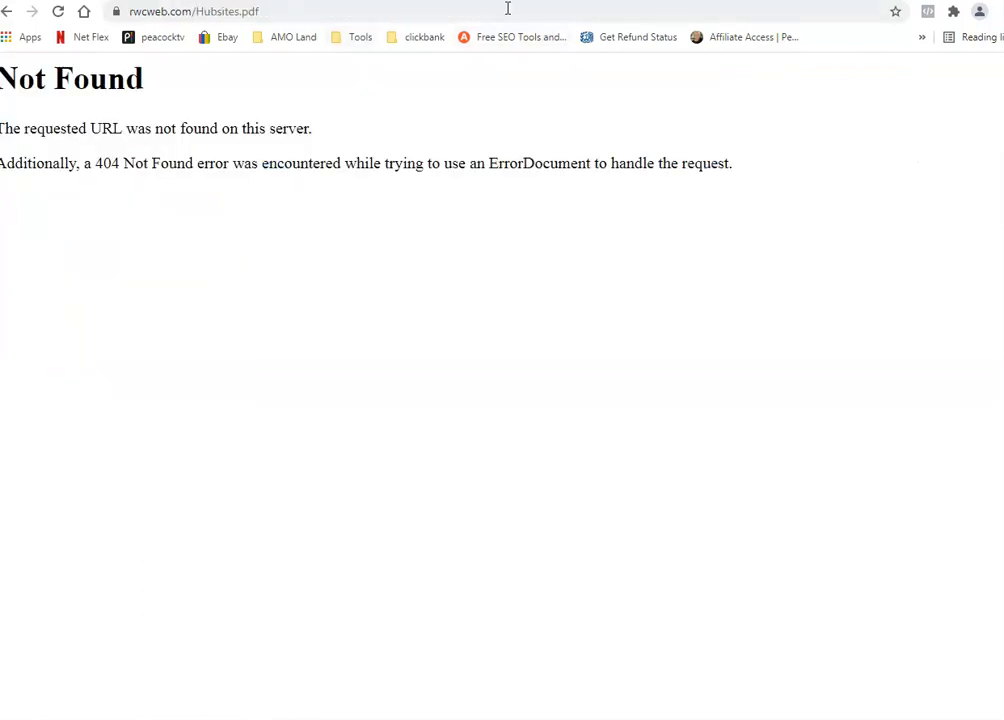
Step: Insert 'hubsite/' into the PDF URL, load it, and copy the working address
{"action": "left_click", "coordinate": [195, 11]}
{"action": "left_click", "coordinate": [197, 11]}
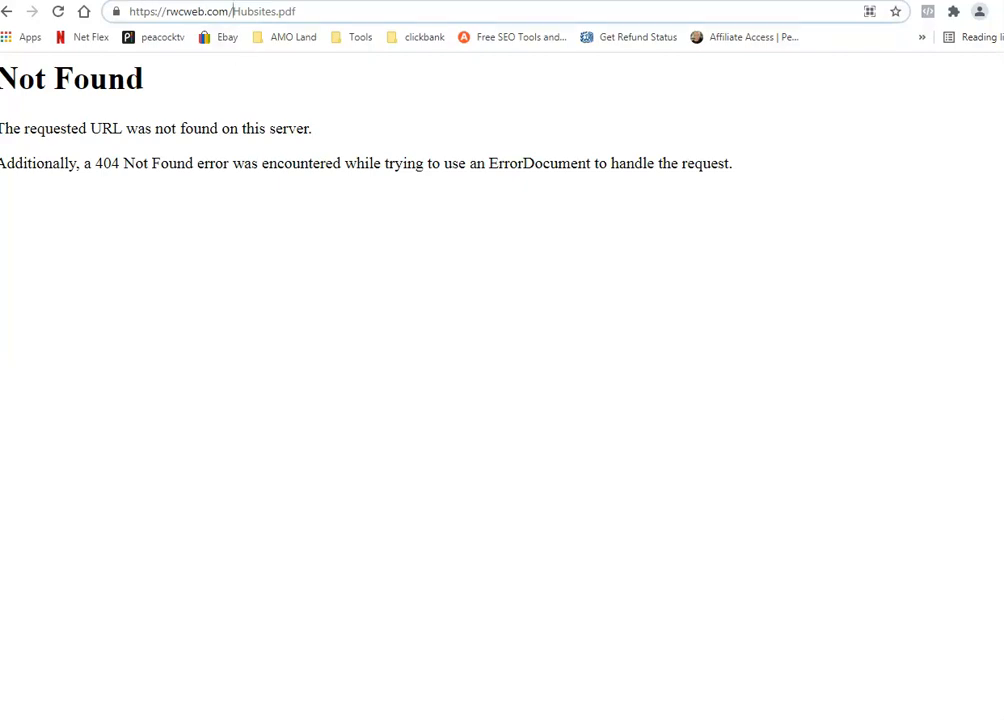
{"action": "type", "text": "hubsite/"}
{"action": "key", "text": "Return"}
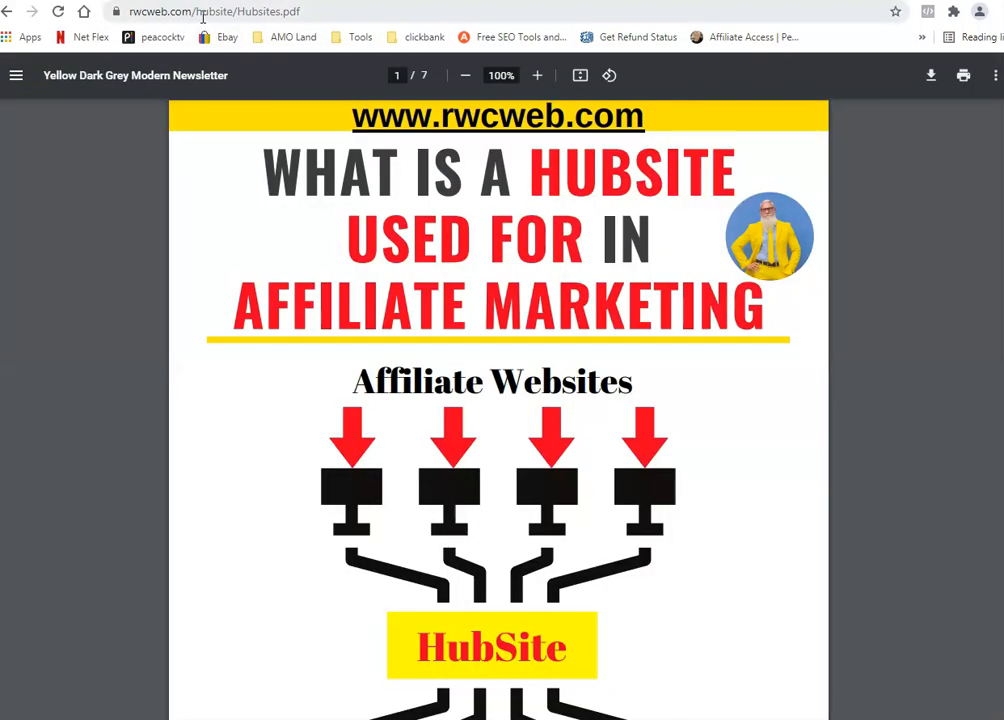
{"action": "left_click", "coordinate": [200, 17]}
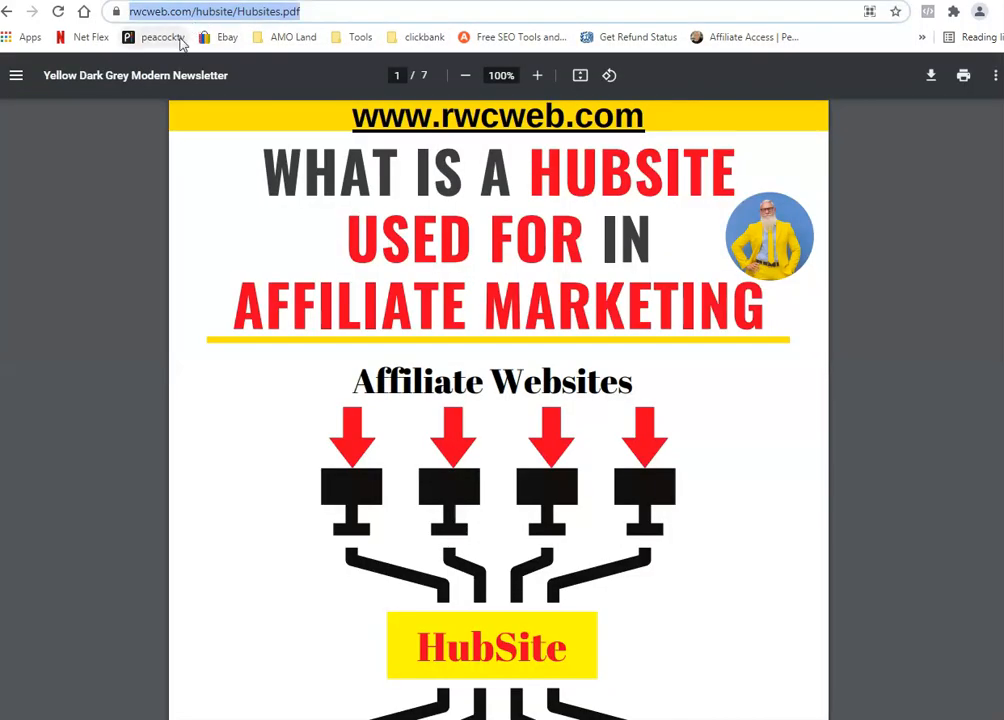
{"action": "right_click", "coordinate": [163, 20]}
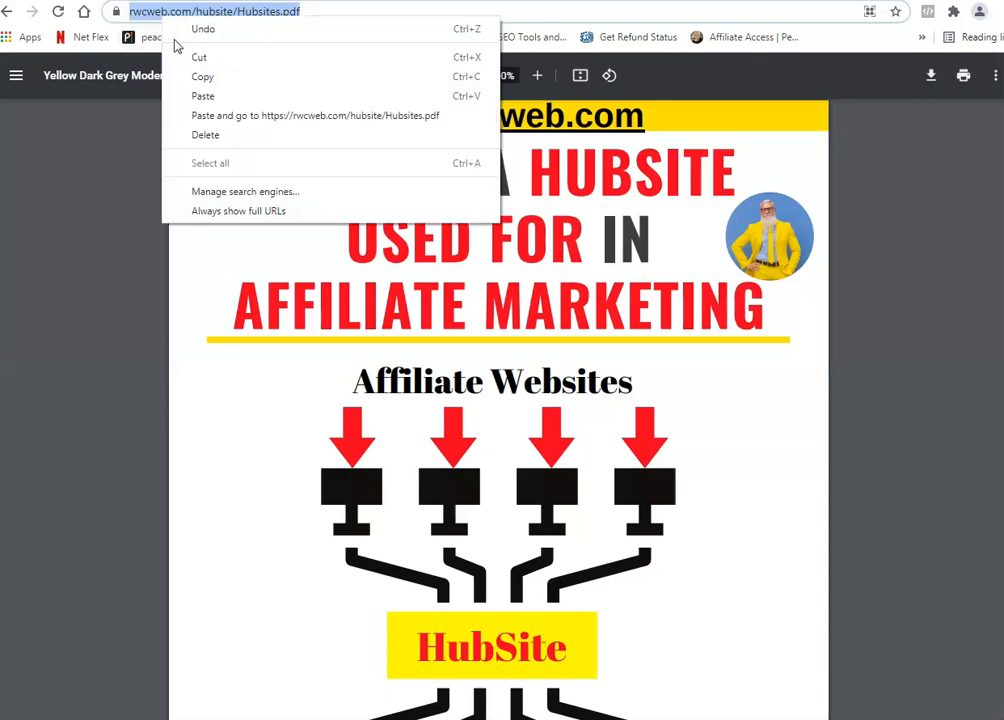
{"action": "left_click", "coordinate": [188, 76]}
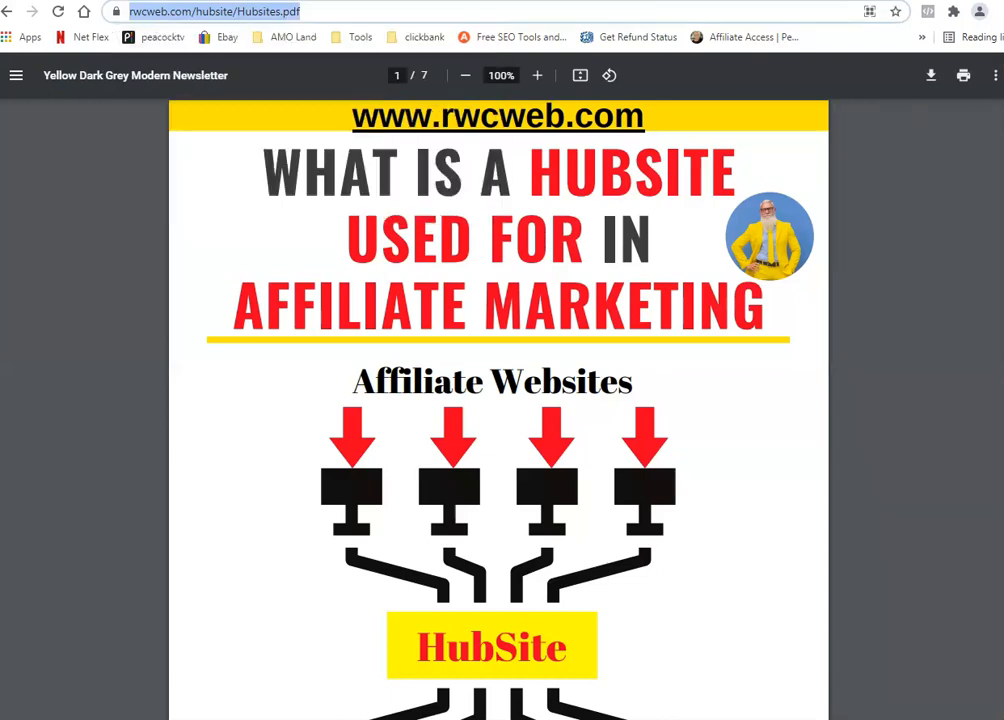
{"action": "left_click", "coordinate": [569, 1]}
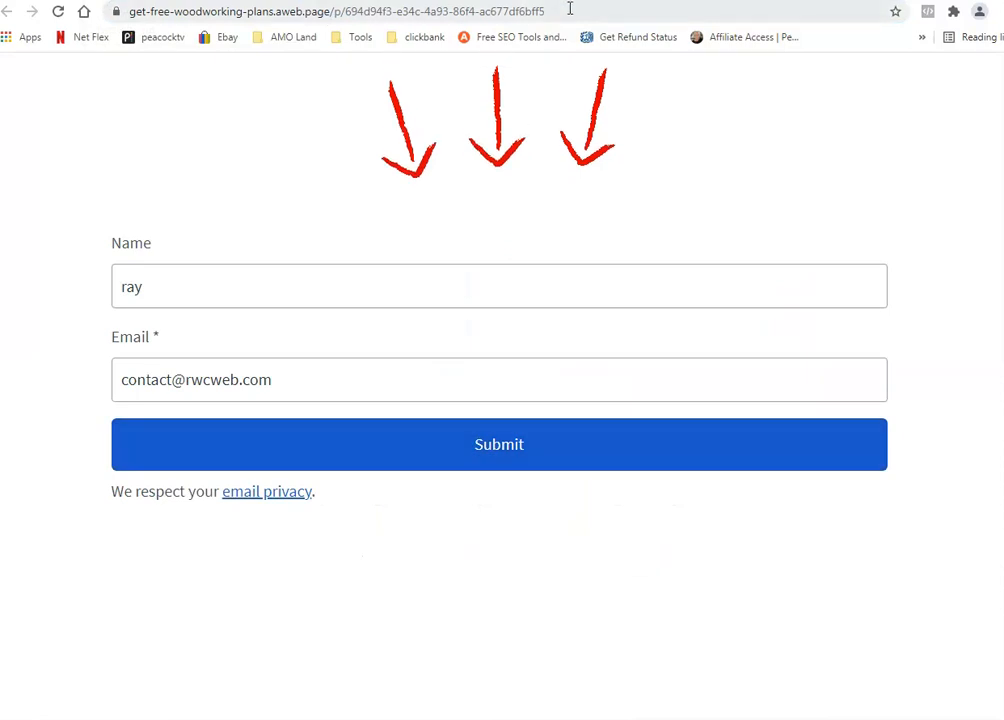
Step: Reopen the landing page in the editor and select the signup form
{"action": "left_click", "coordinate": [405, 1]}
{"action": "left_click", "coordinate": [225, 1]}
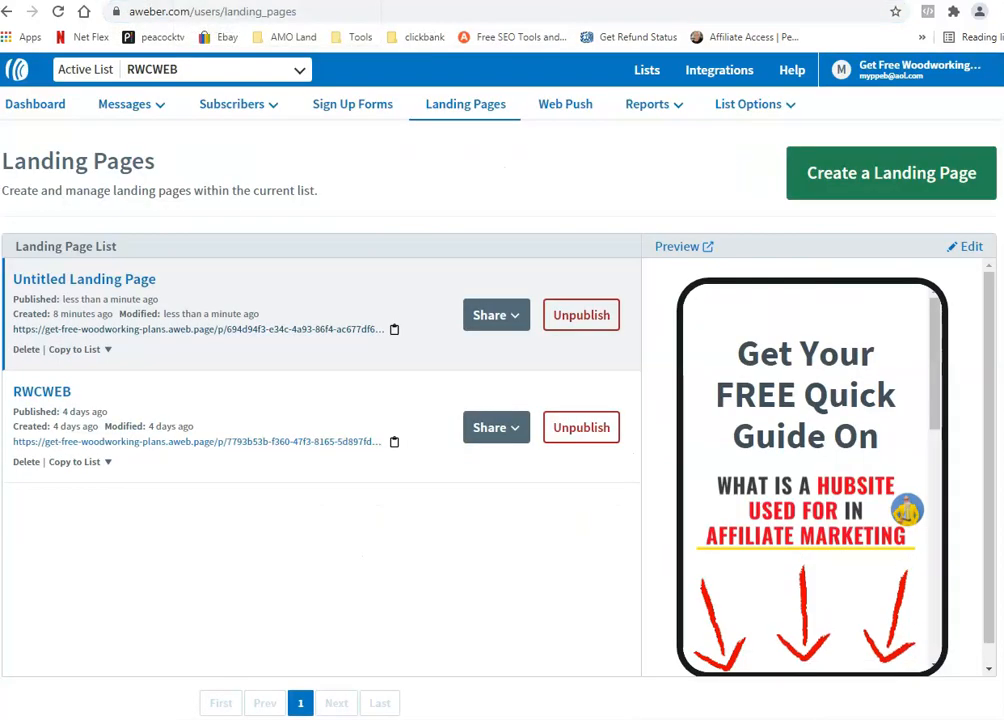
{"action": "left_click", "coordinate": [964, 250]}
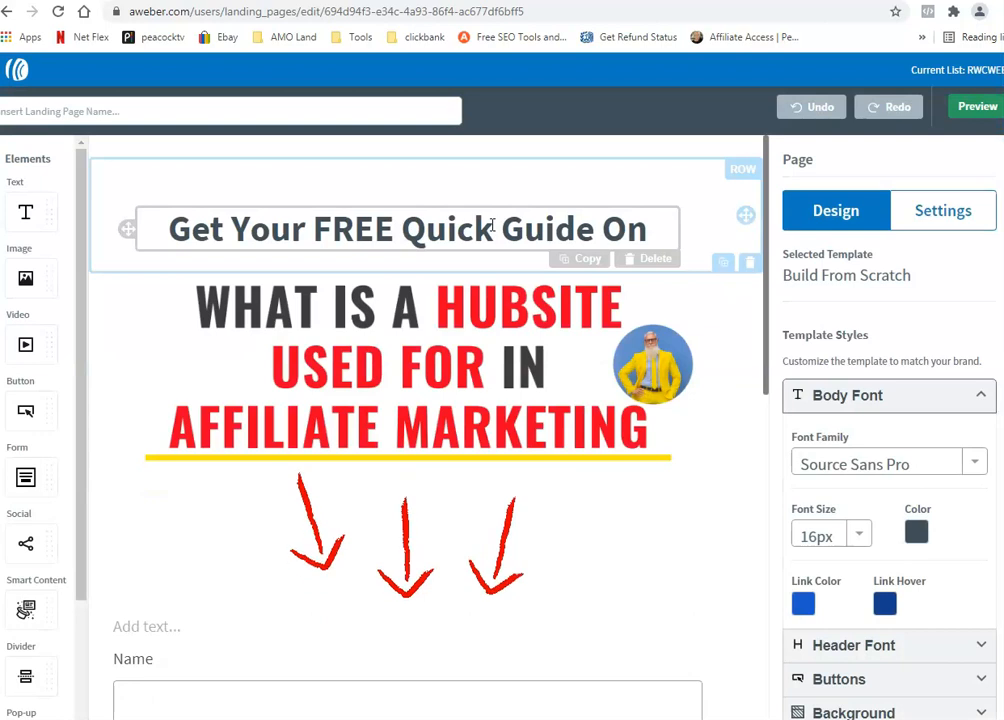
{"action": "scroll", "coordinate": [711, 345], "scroll_direction": "down", "scroll_amount": 3}
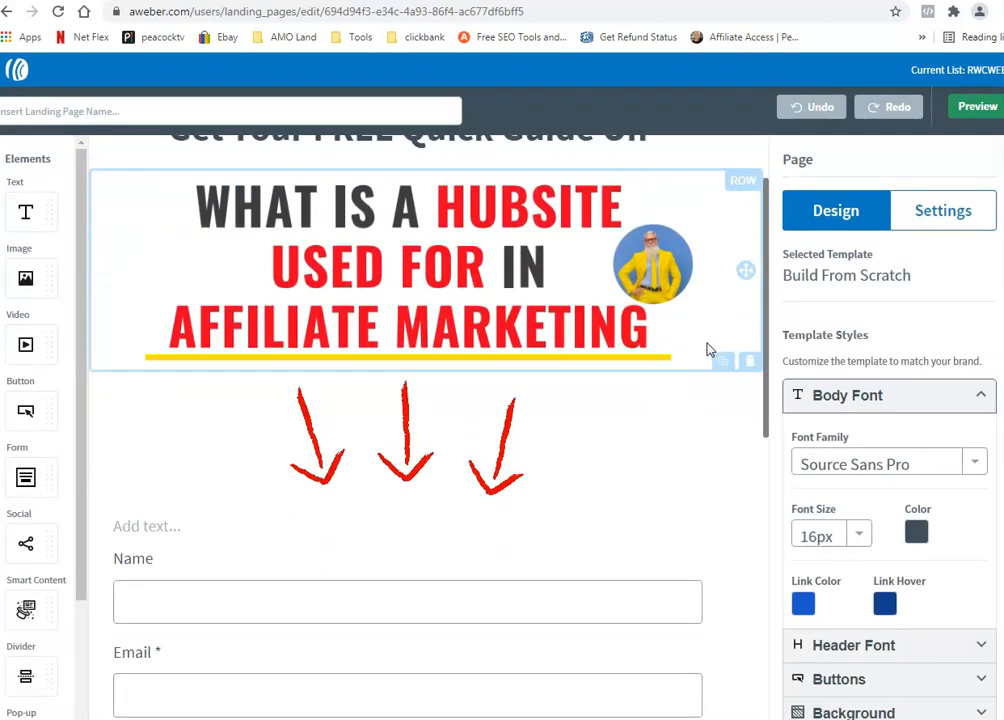
{"action": "left_click", "coordinate": [626, 441]}
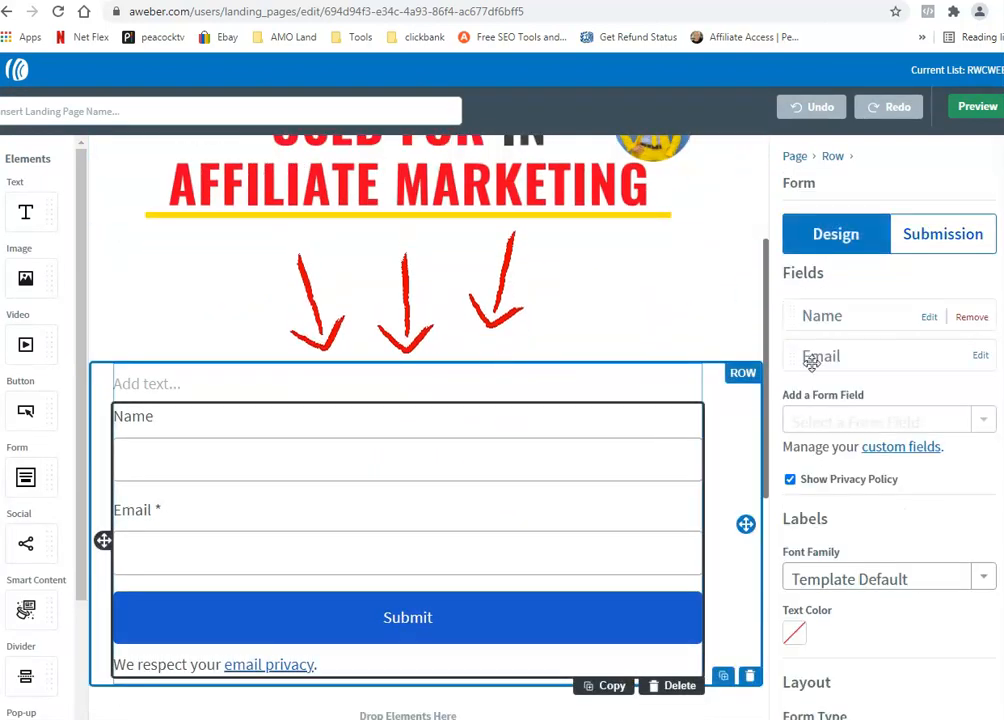
Step: Replace the Custom URL with rwcweb.com/hubsite/Hubsites.pdf and exit the editor
{"action": "left_click", "coordinate": [922, 250]}
{"action": "triple_click", "coordinate": [800, 410]}
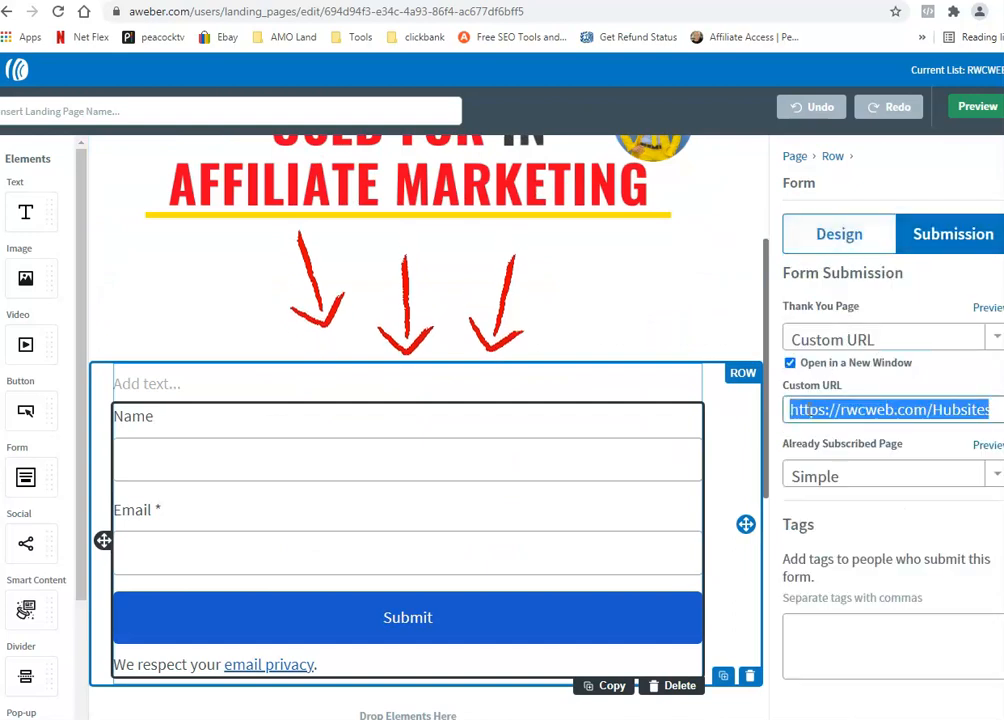
{"action": "right_click", "coordinate": [811, 412]}
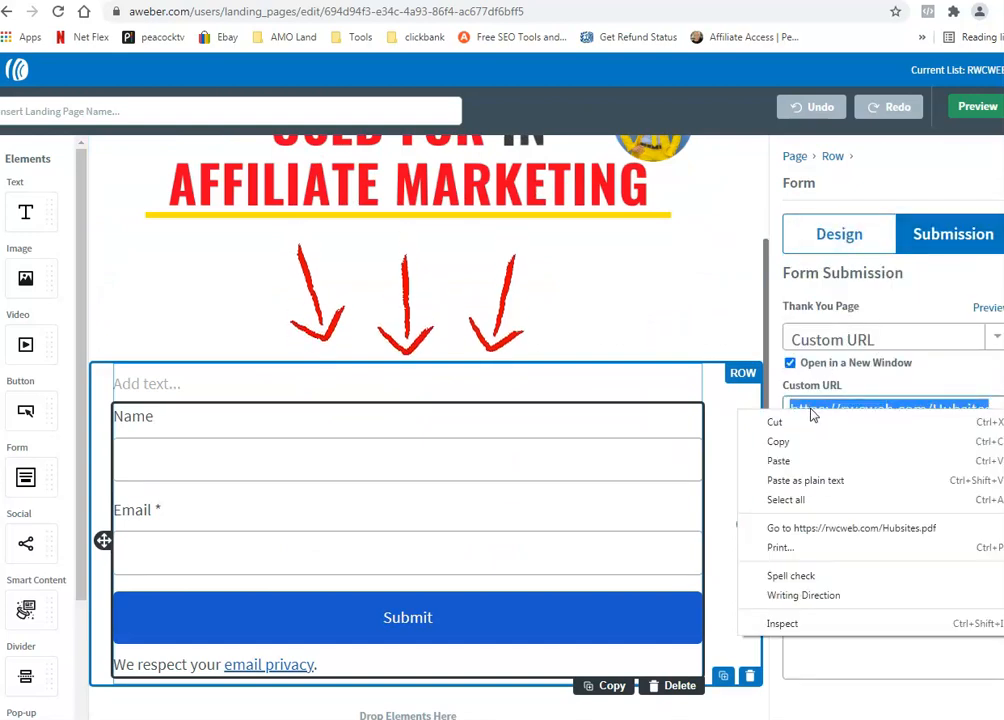
{"action": "left_click", "coordinate": [818, 462]}
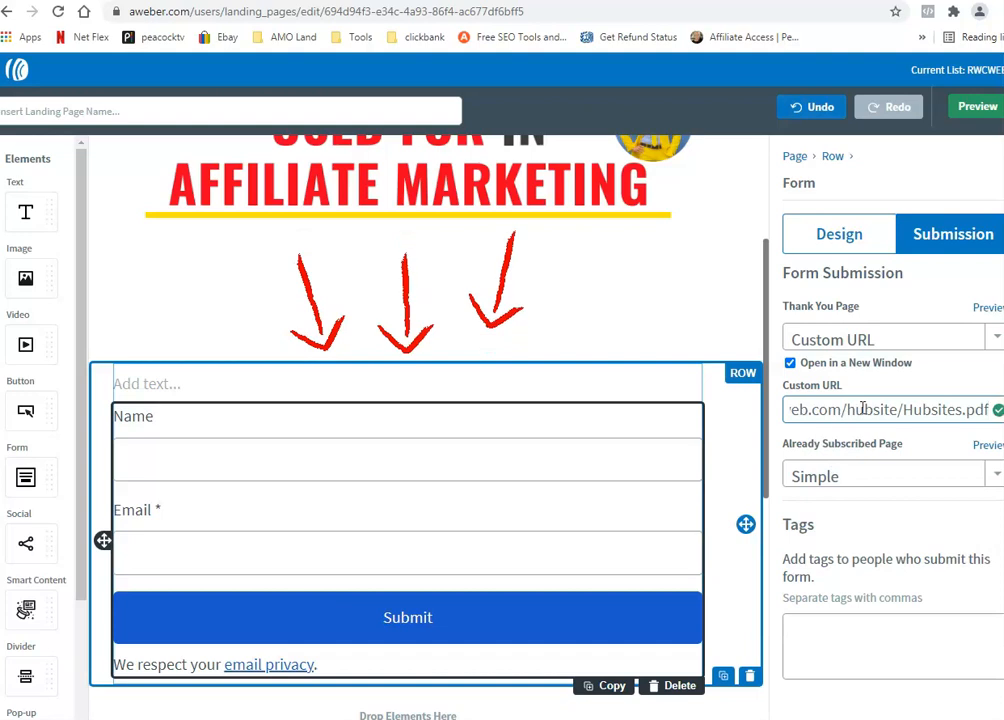
{"action": "left_click_drag", "start_coordinate": [849, 410], "coordinate": [897, 410]}
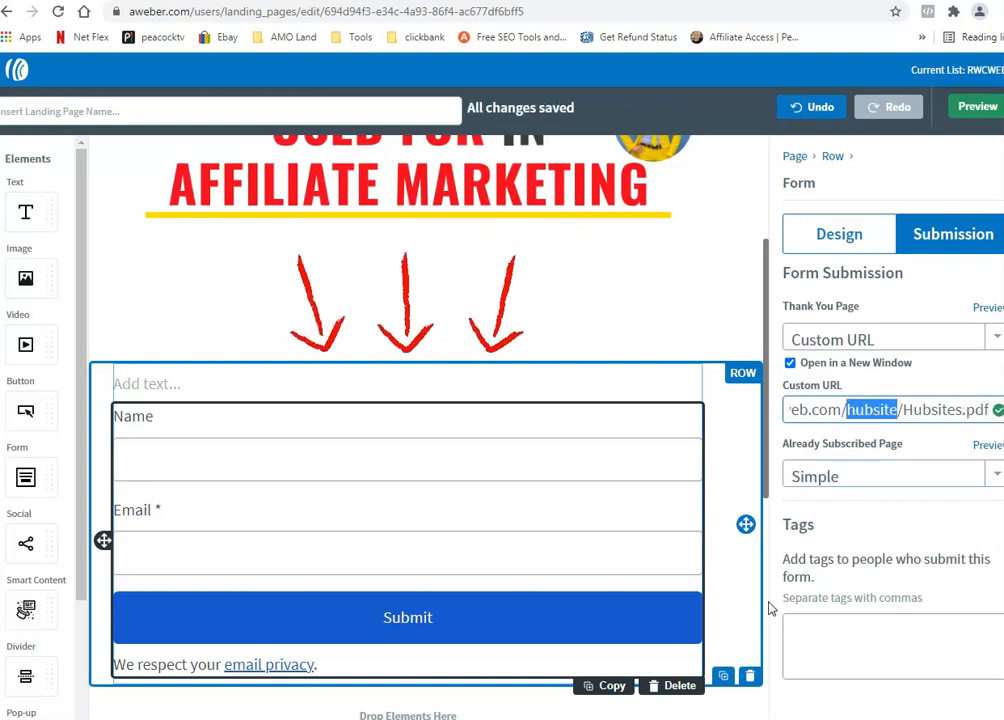
{"action": "left_click", "coordinate": [895, 718]}
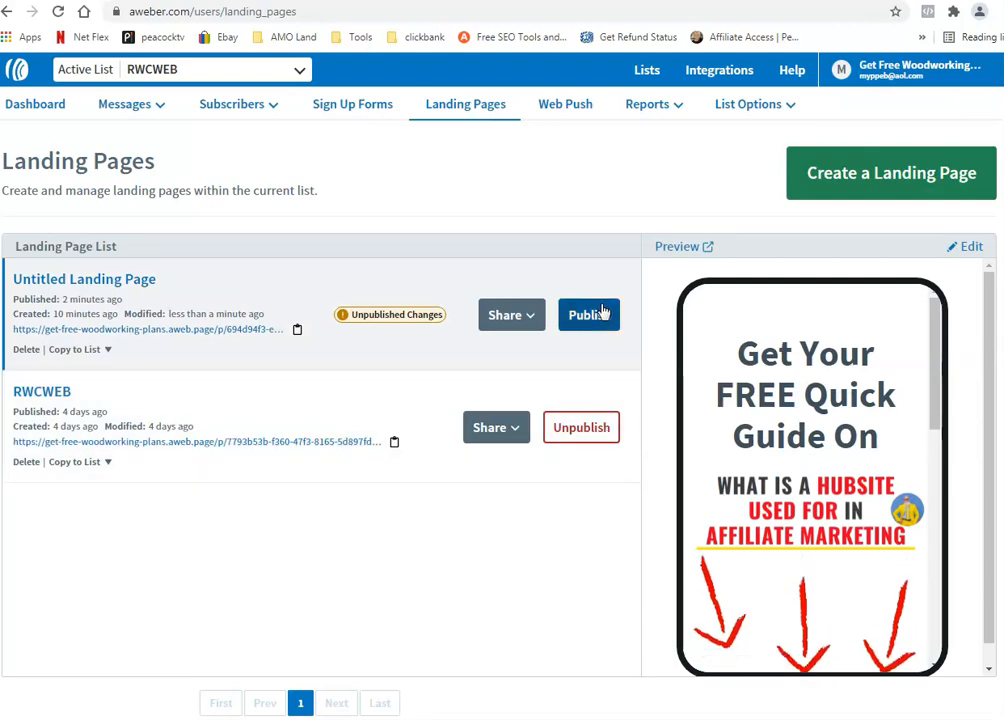
Step: Publish the Untitled Landing Page from the Landing Pages list
{"action": "left_click", "coordinate": [603, 314]}
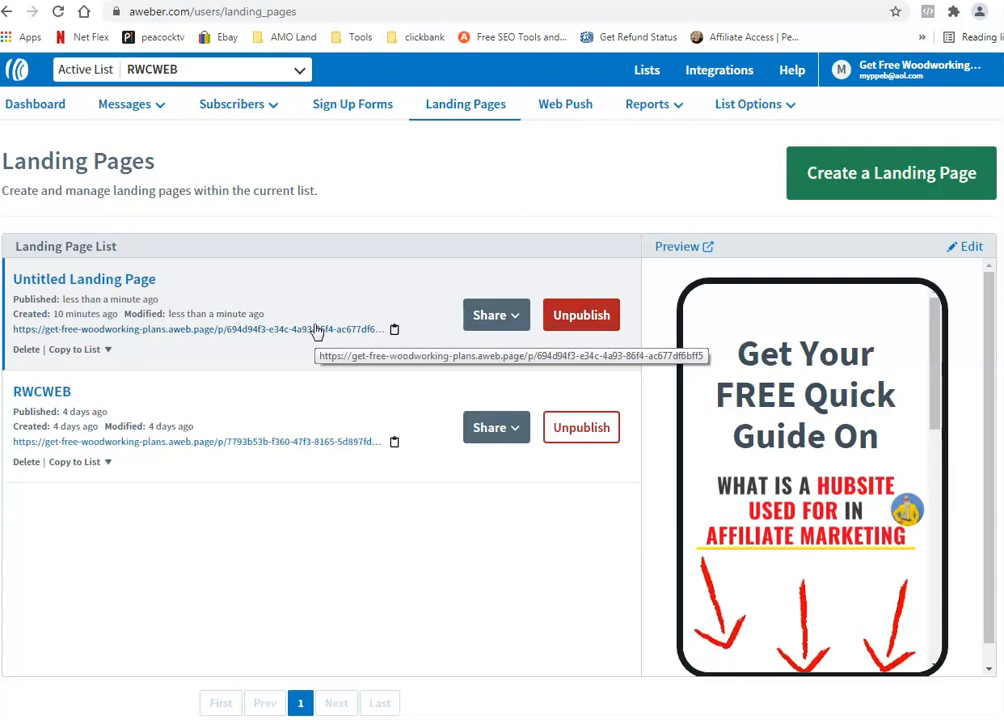
Step: Open the live landing page, enter a test name and email, submit, then return to the form tab
{"action": "left_click", "coordinate": [254, 330]}
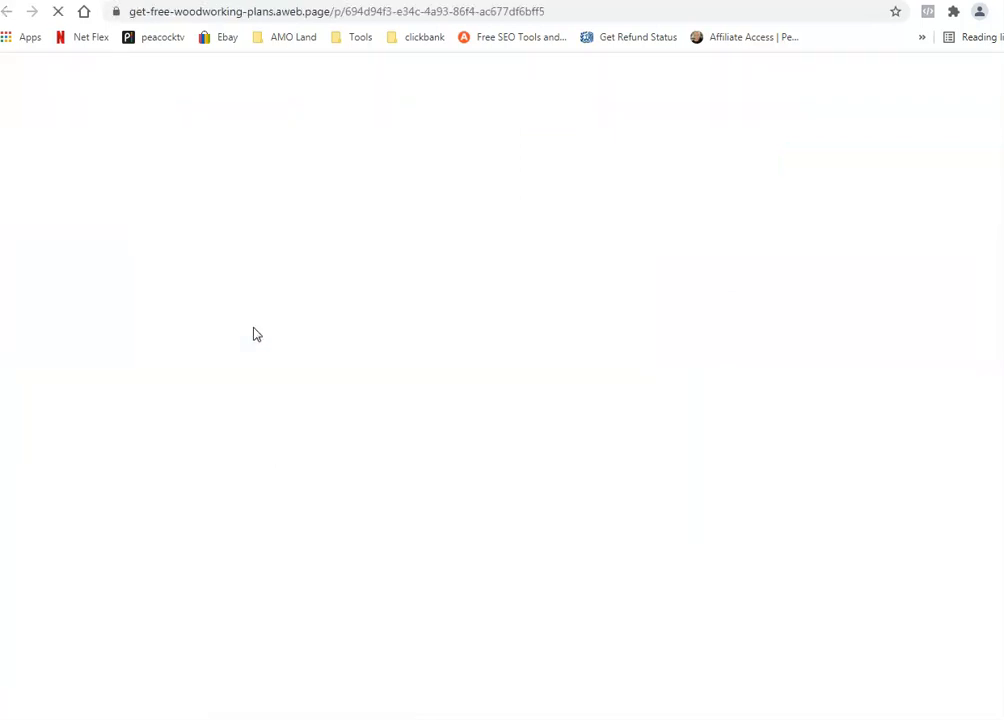
{"action": "scroll", "coordinate": [226, 388], "scroll_direction": "down", "scroll_amount": 2}
{"action": "left_click", "coordinate": [219, 447]}
{"action": "type", "text": "ray"}
{"action": "key", "text": "Tab"}
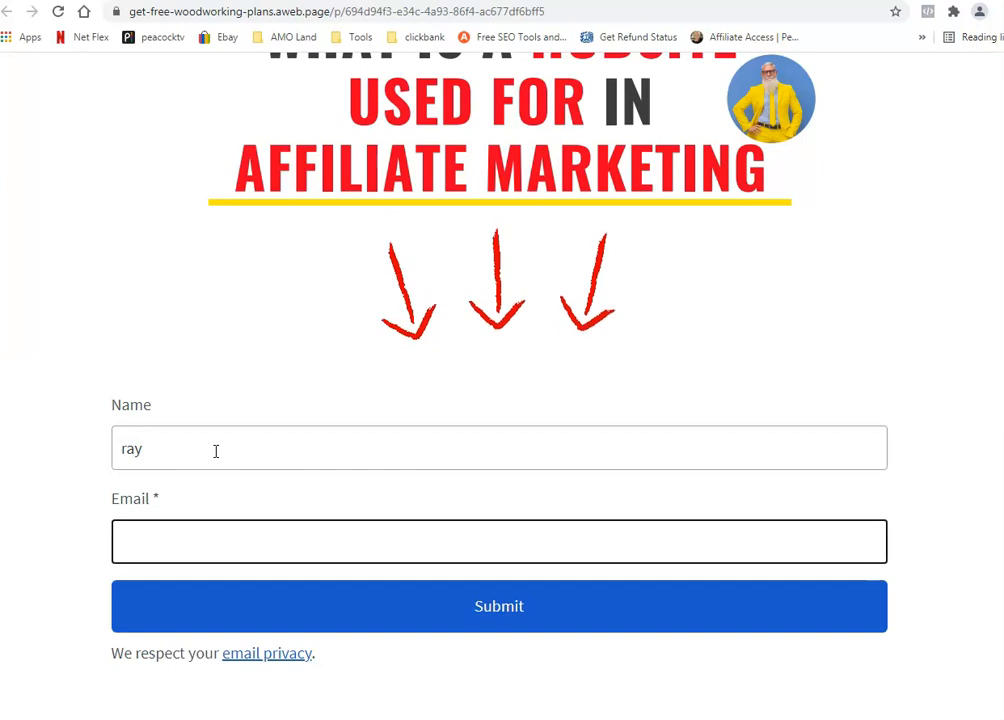
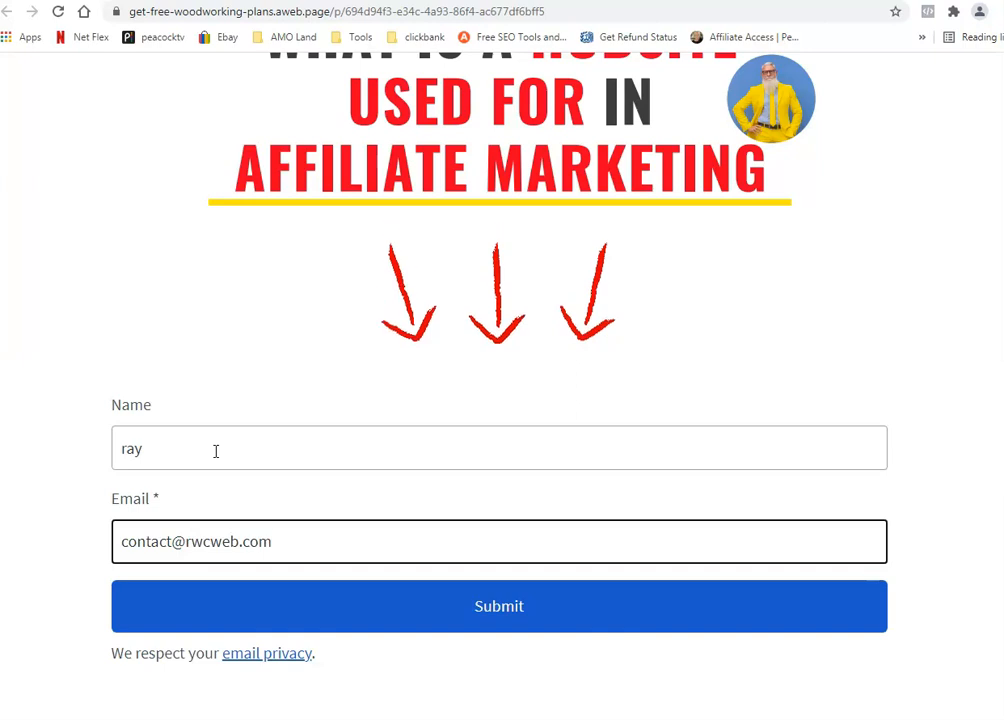
{"action": "left_click", "coordinate": [441, 614]}
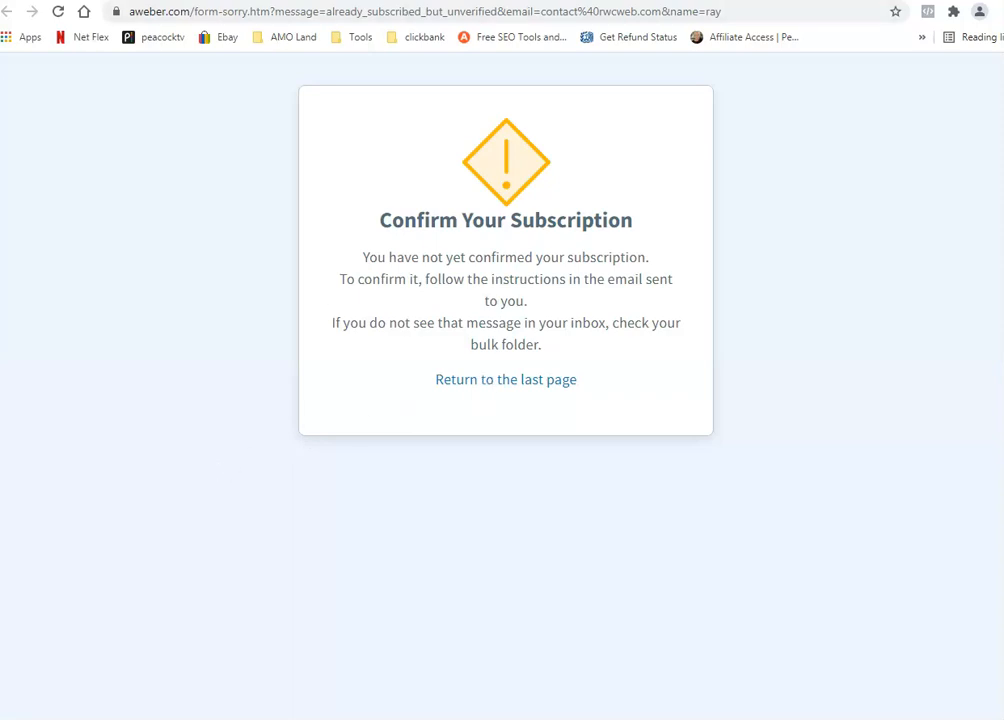
{"action": "left_click", "coordinate": [414, 1]}
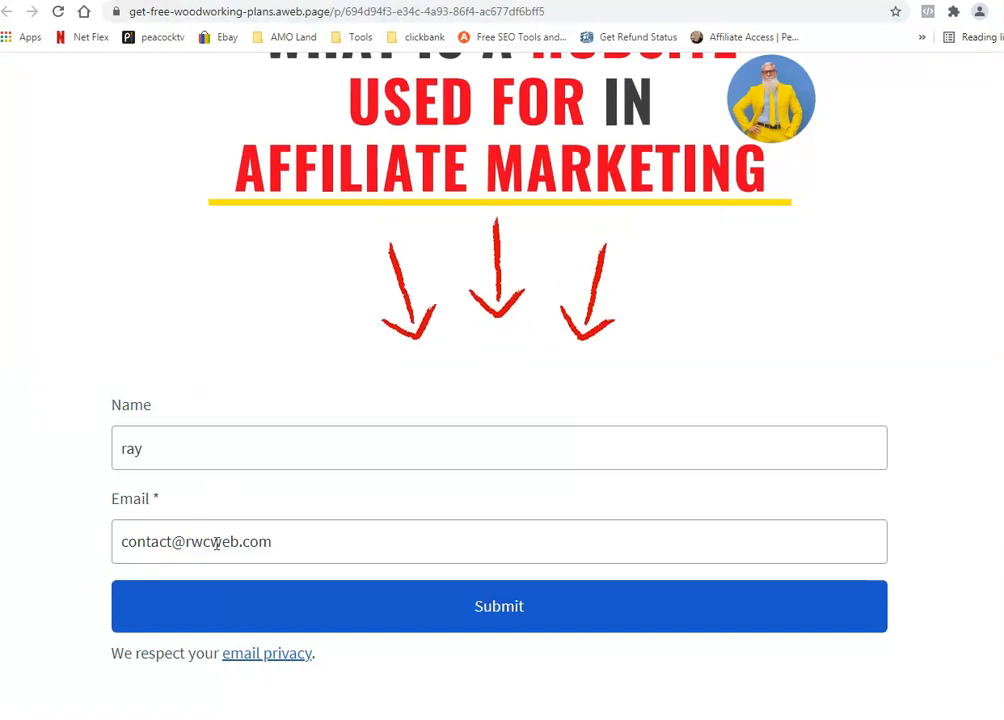
Step: Replace the form's email with a different test address and submit, opening the Hubsites PDF
{"action": "left_click_drag", "start_coordinate": [302, 549], "coordinate": [20, 504]}
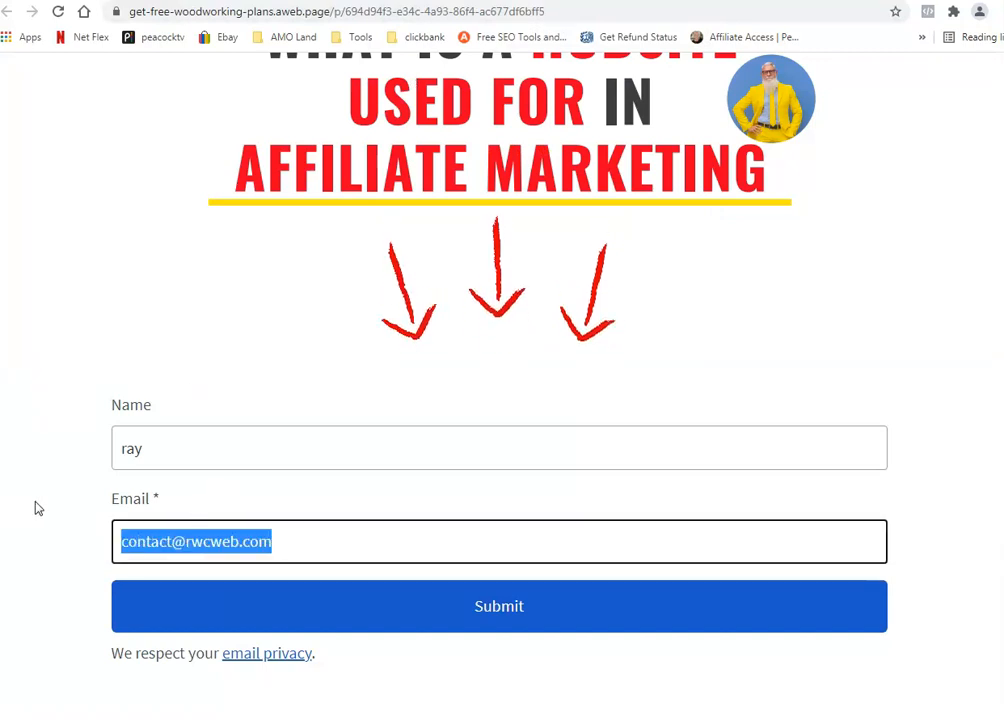
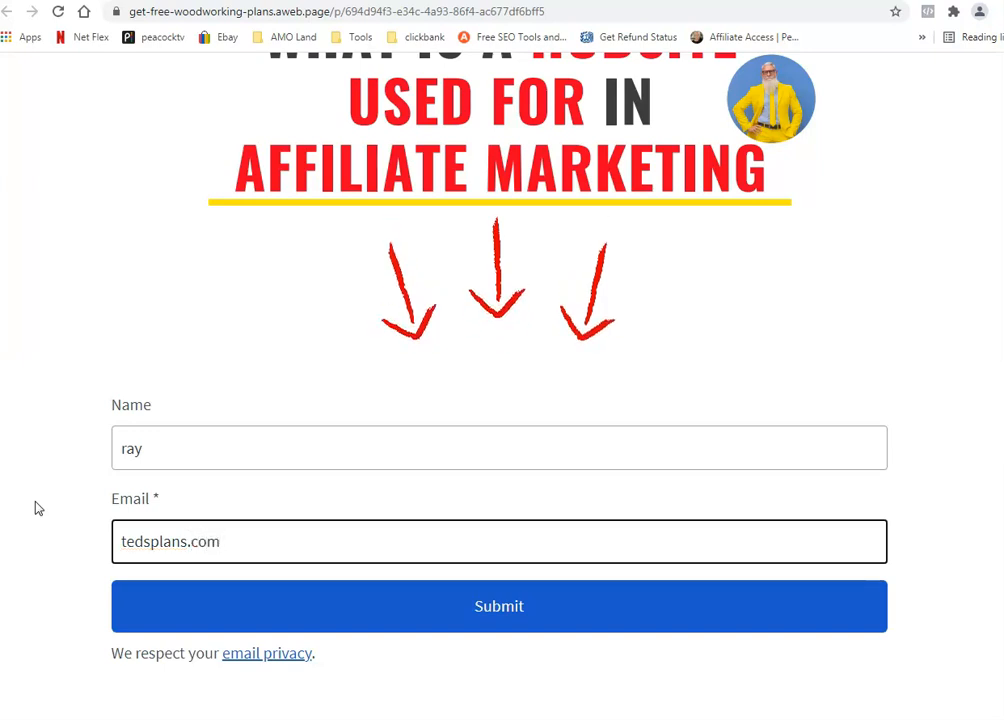
{"action": "key", "text": "Home"}
{"action": "type", "text": "ted"}
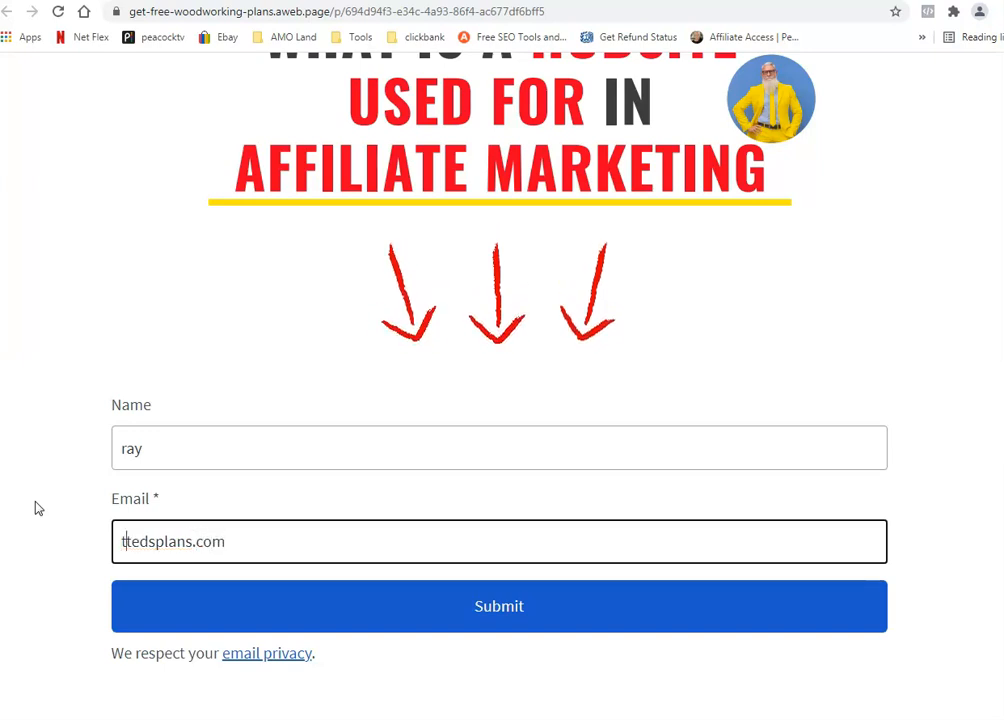
{"action": "type", "text": "@"}
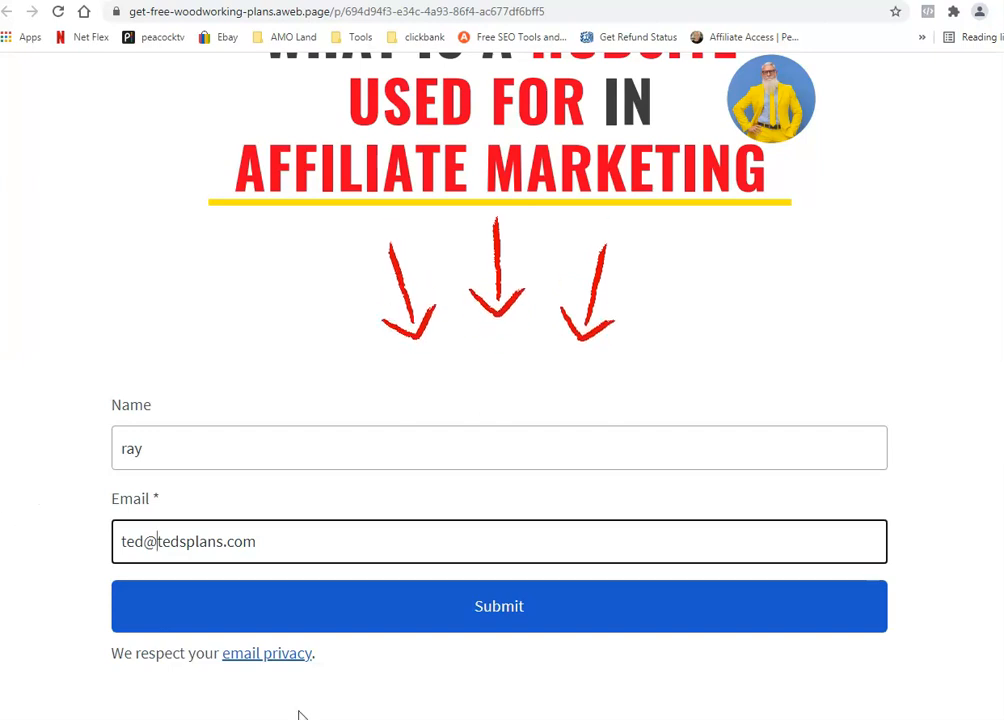
{"action": "left_click", "coordinate": [449, 618]}
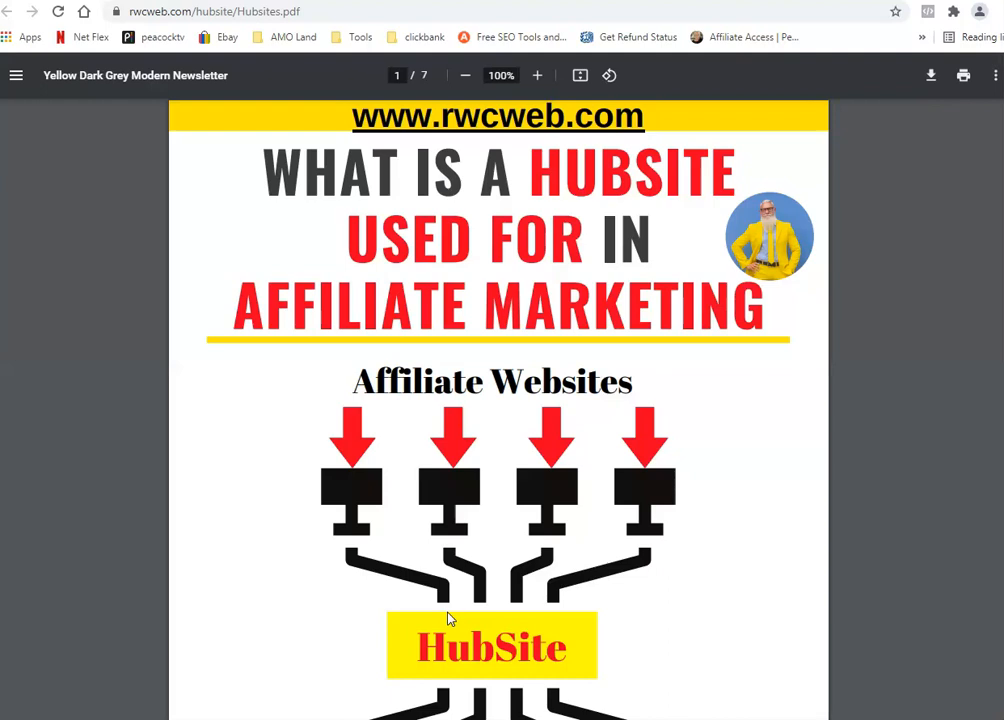
Step: Scroll through pages 1 and 2 of the Hubsites.pdf that opened after signup
{"action": "scroll", "coordinate": [336, 475], "scroll_direction": "down", "scroll_amount": 7}
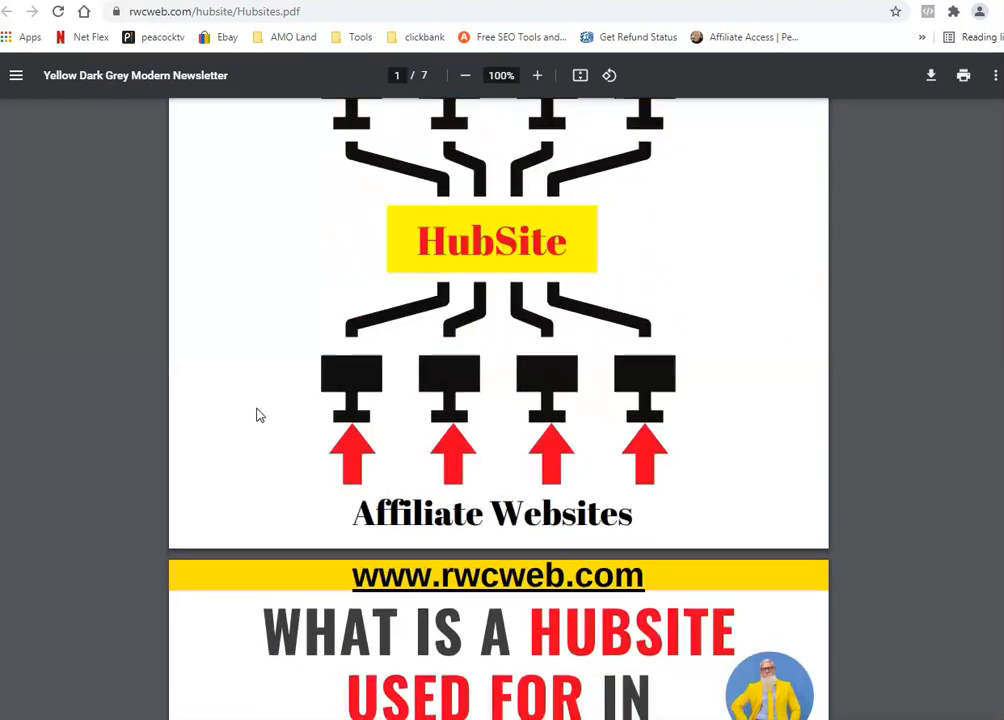
{"action": "scroll", "coordinate": [258, 414], "scroll_direction": "down", "scroll_amount": 3}
{"action": "scroll", "coordinate": [208, 247], "scroll_direction": "up", "scroll_amount": 6}
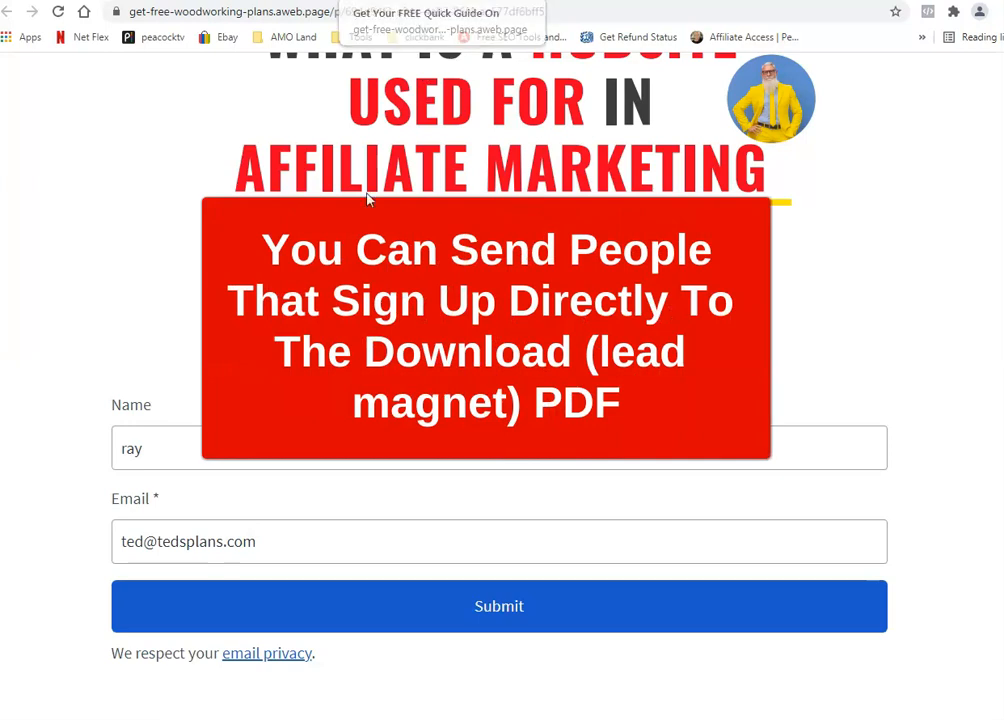
Step: Select and then deselect the email address in the live signup form
{"action": "left_click_drag", "start_coordinate": [125, 547], "coordinate": [298, 524]}
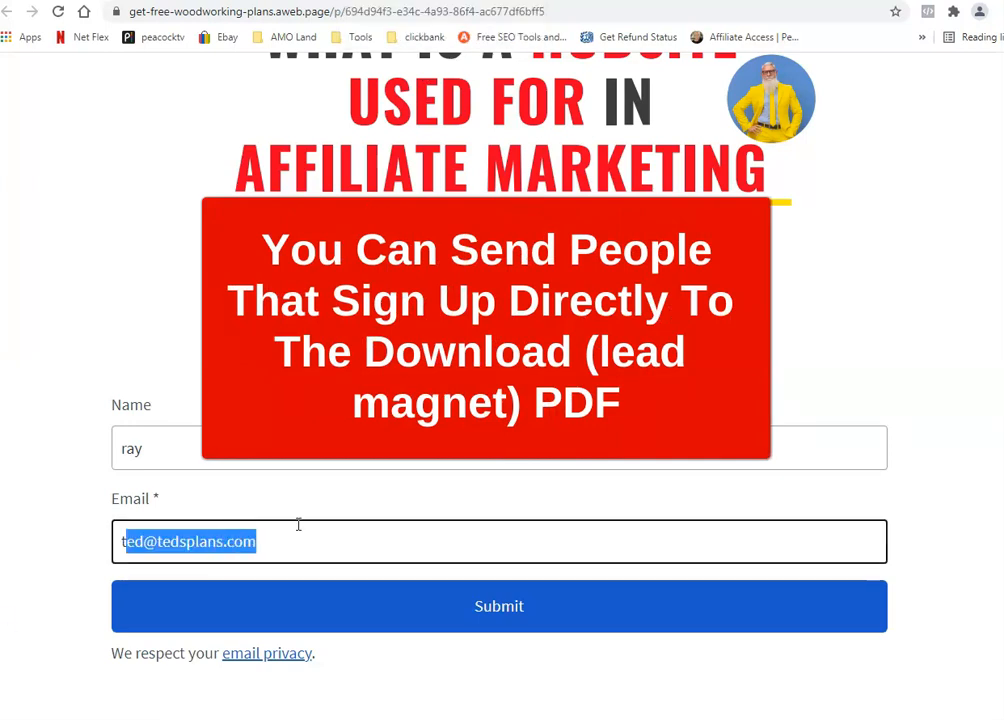
{"action": "left_click", "coordinate": [225, 482]}
{"action": "scroll", "coordinate": [186, 280], "scroll_direction": "up", "scroll_amount": 3}
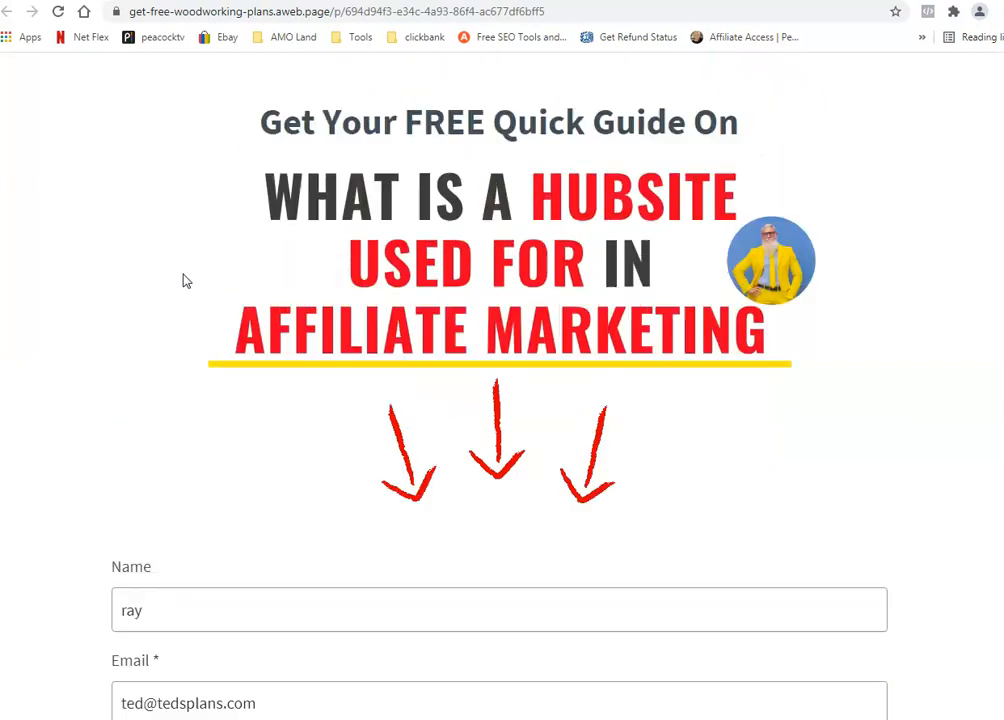
{"action": "scroll", "coordinate": [163, 287], "scroll_direction": "down", "scroll_amount": 3}
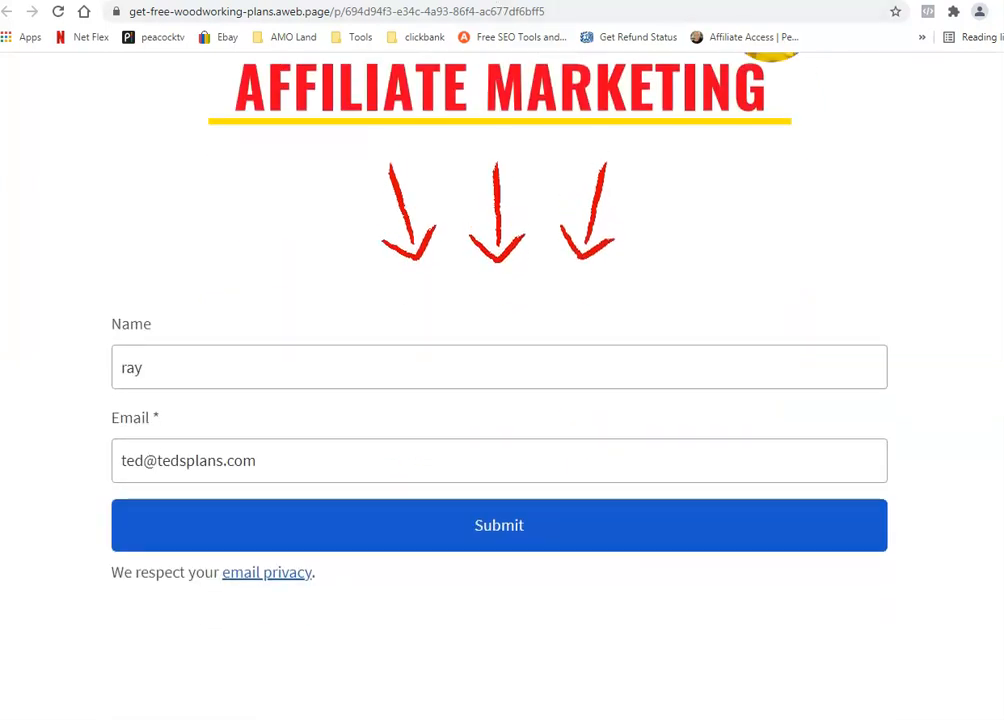
Step: From the AWeber Landing Pages list, open the published Untitled Landing Page in the editor
{"action": "left_click", "coordinate": [190, 1]}
{"action": "left_click", "coordinate": [275, 1]}
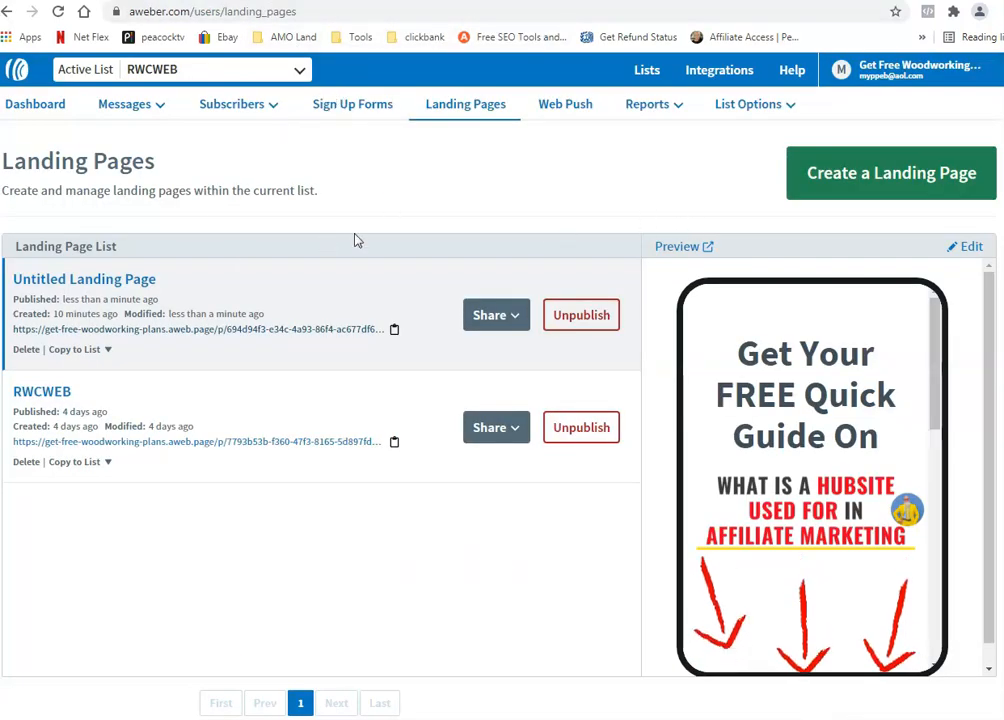
{"action": "left_click", "coordinate": [972, 247]}
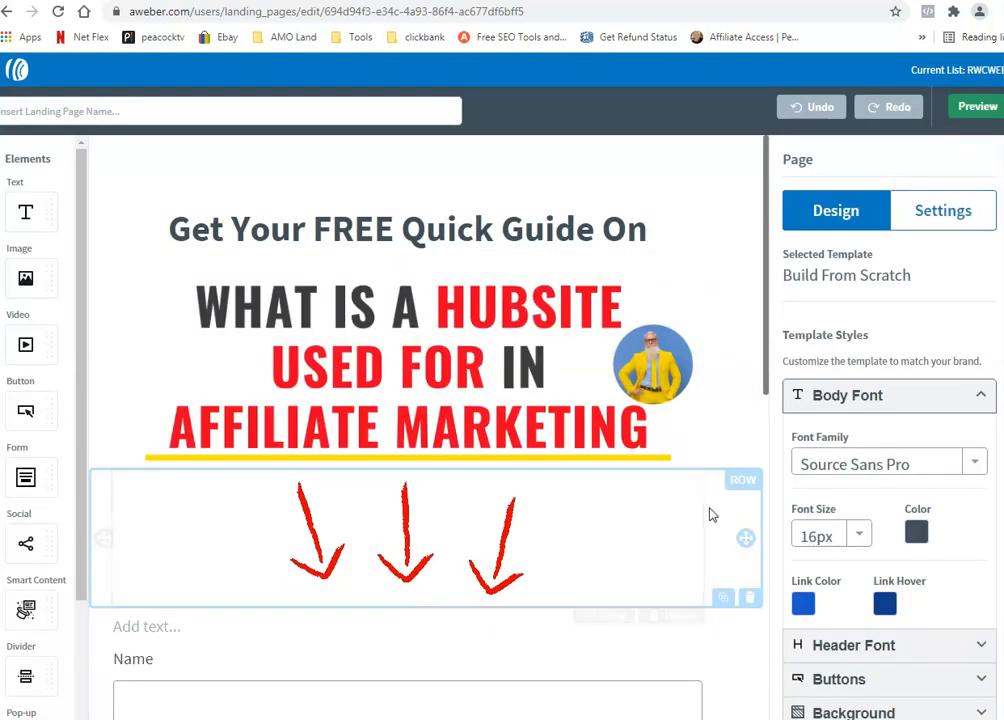
{"action": "scroll", "coordinate": [713, 511], "scroll_direction": "down", "scroll_amount": 3}
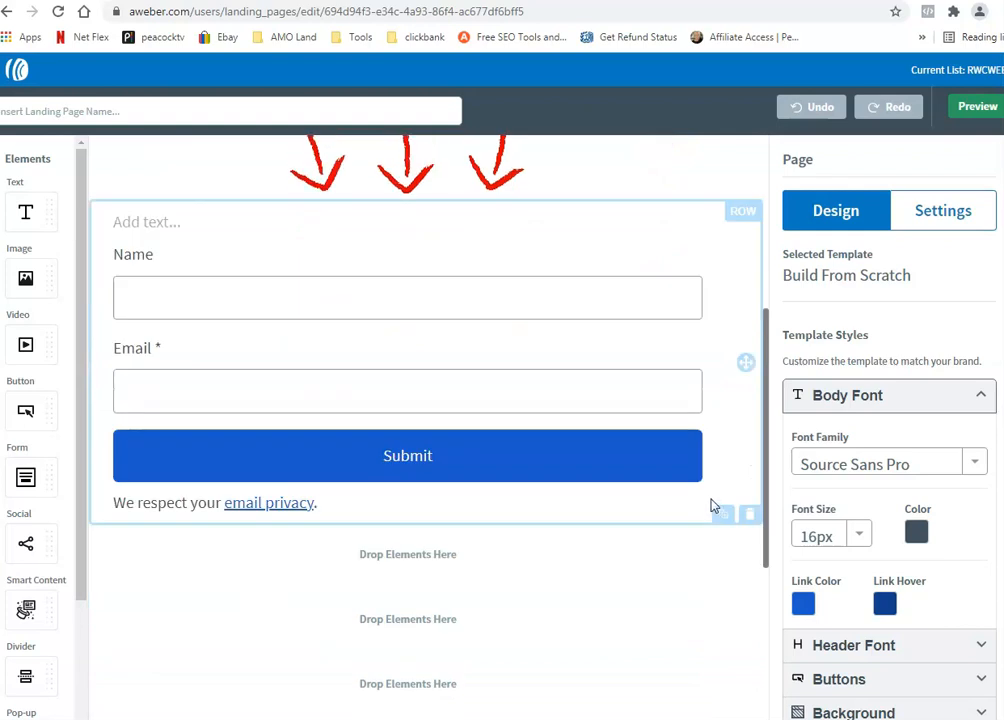
{"action": "scroll", "coordinate": [712, 506], "scroll_direction": "up", "scroll_amount": 3}
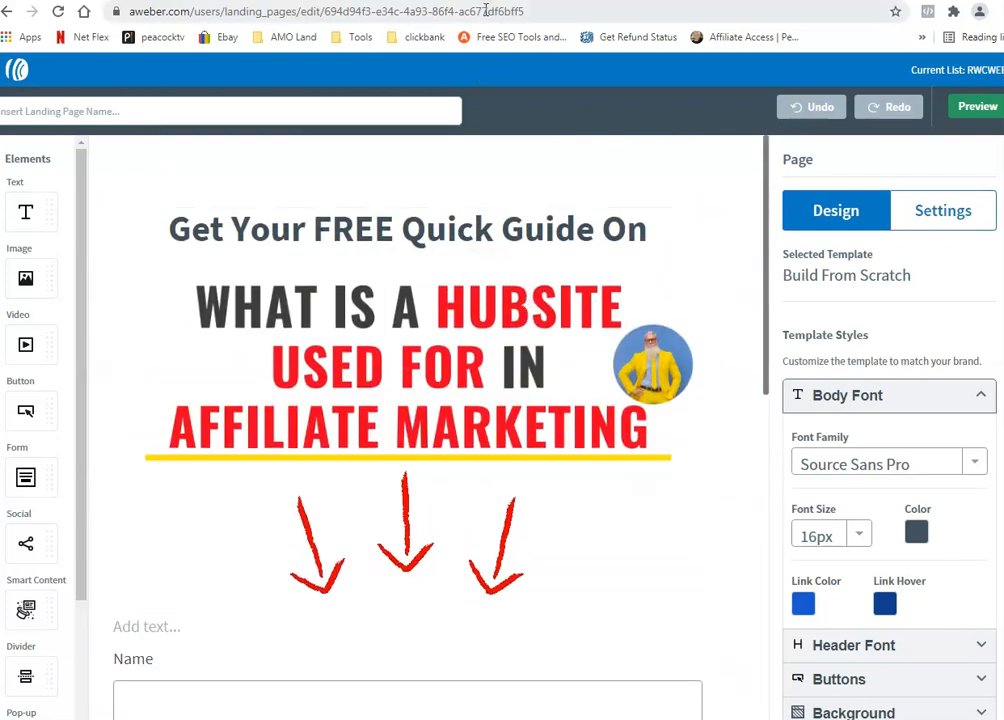
Step: Page through the seven-page Hubsites.pdf guide and return to page 1
{"action": "left_click", "coordinate": [405, 1]}
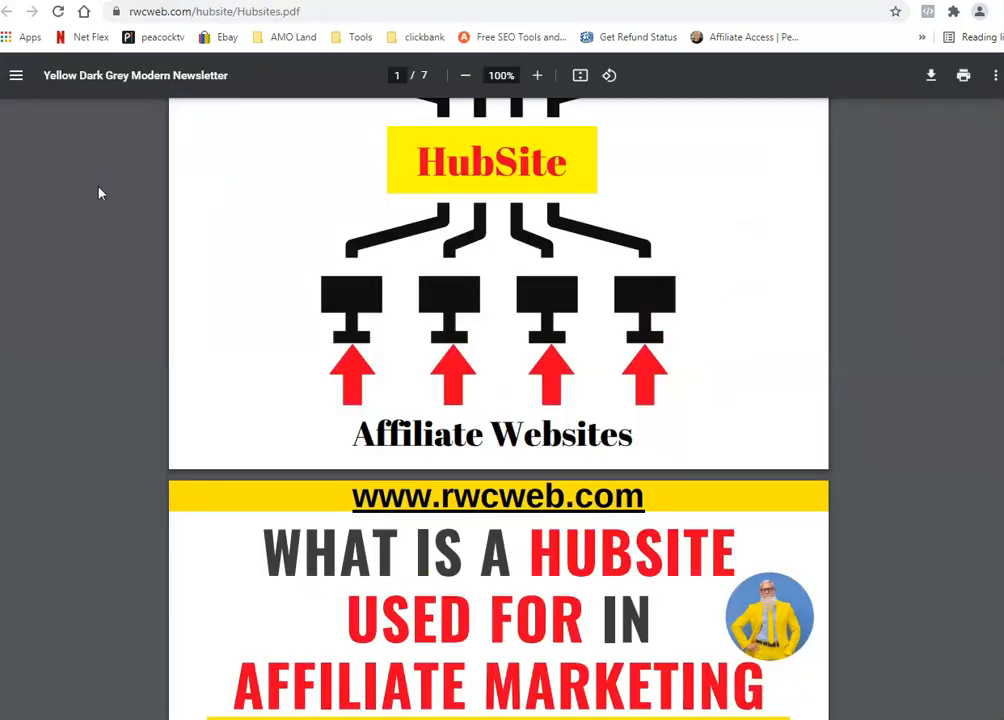
{"action": "scroll", "coordinate": [99, 193], "scroll_direction": "down", "scroll_amount": 4}
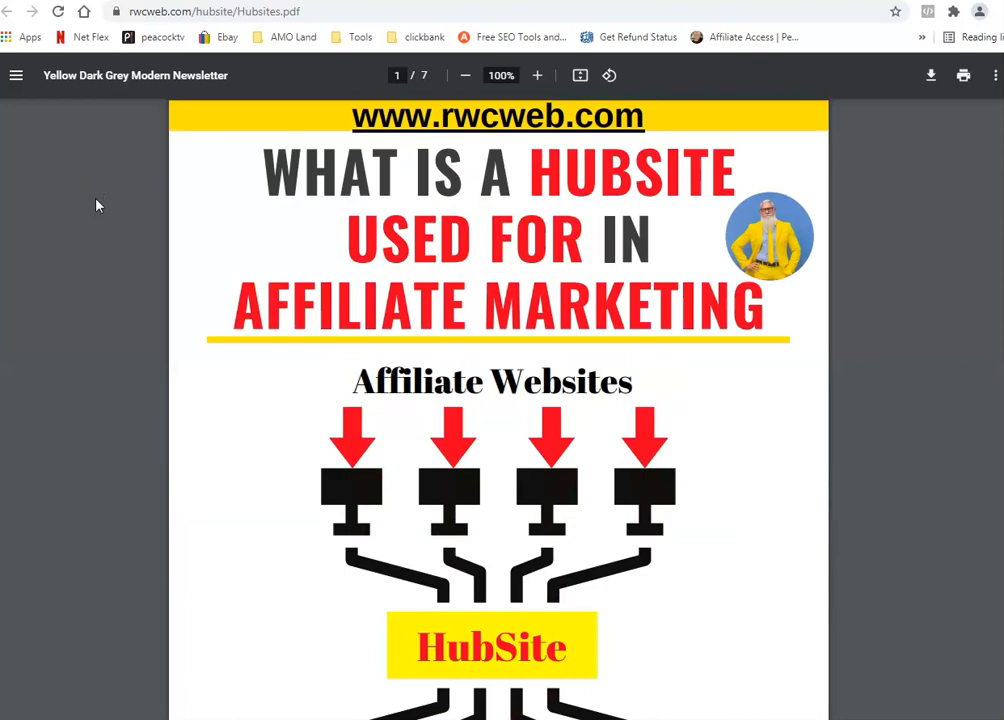
{"action": "scroll", "coordinate": [96, 206], "scroll_direction": "down", "scroll_amount": 12}
{"action": "scroll", "coordinate": [96, 212], "scroll_direction": "down", "scroll_amount": 15}
{"action": "scroll", "coordinate": [103, 211], "scroll_direction": "down", "scroll_amount": 5}
{"action": "scroll", "coordinate": [109, 212], "scroll_direction": "down", "scroll_amount": 7}
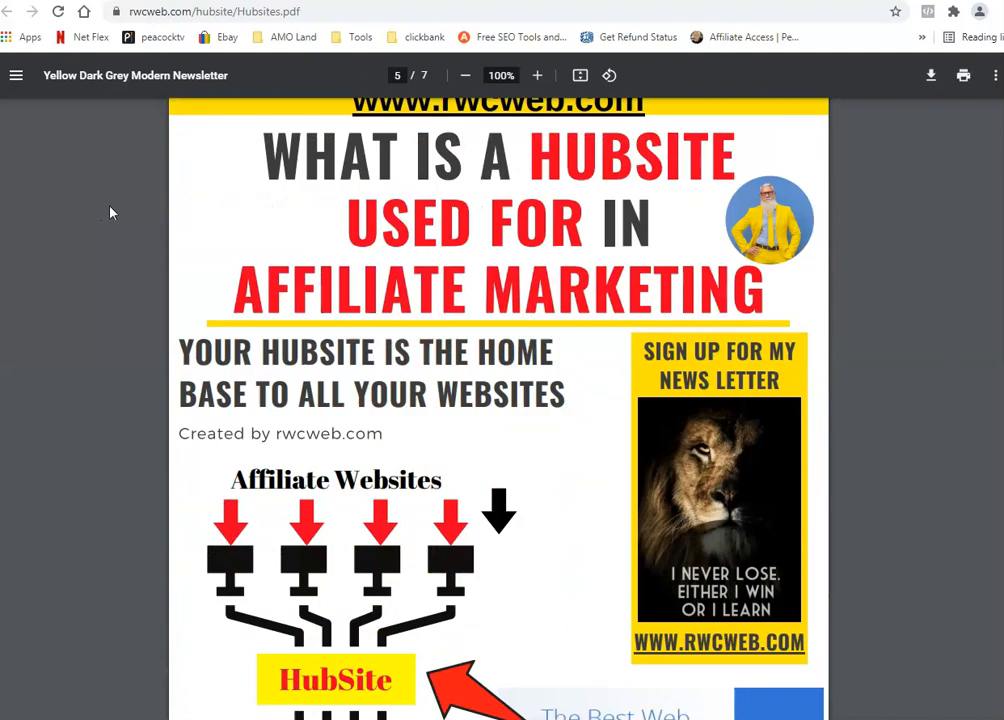
{"action": "scroll", "coordinate": [110, 212], "scroll_direction": "down", "scroll_amount": 3}
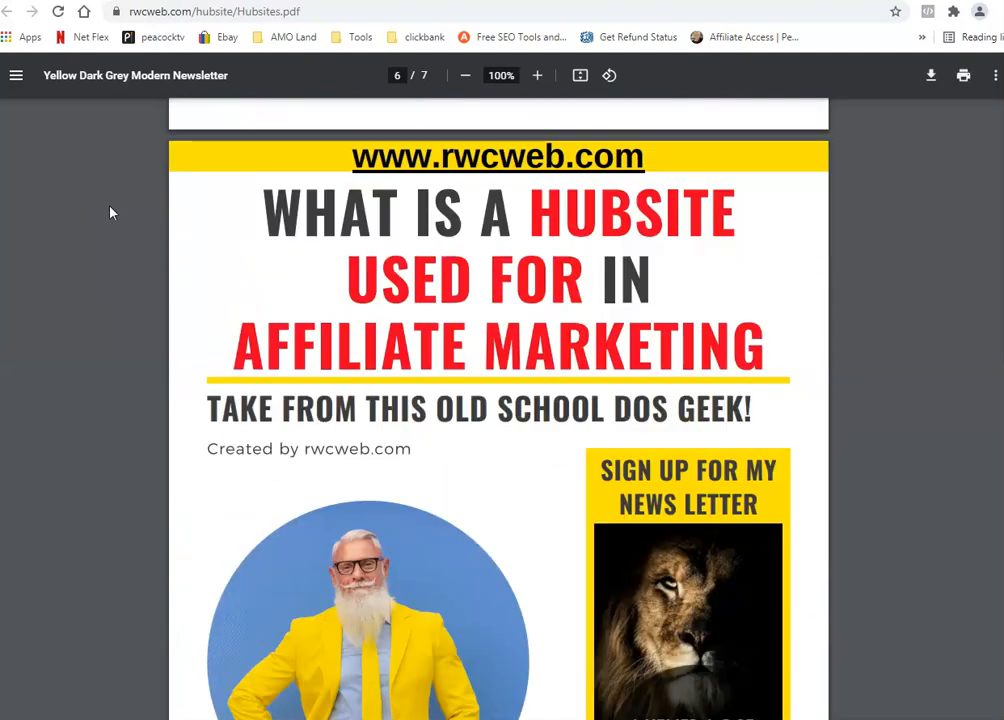
{"action": "scroll", "coordinate": [110, 212], "scroll_direction": "down", "scroll_amount": 4}
{"action": "scroll", "coordinate": [110, 212], "scroll_direction": "up", "scroll_amount": 11}
{"action": "scroll", "coordinate": [110, 212], "scroll_direction": "up", "scroll_amount": 20}
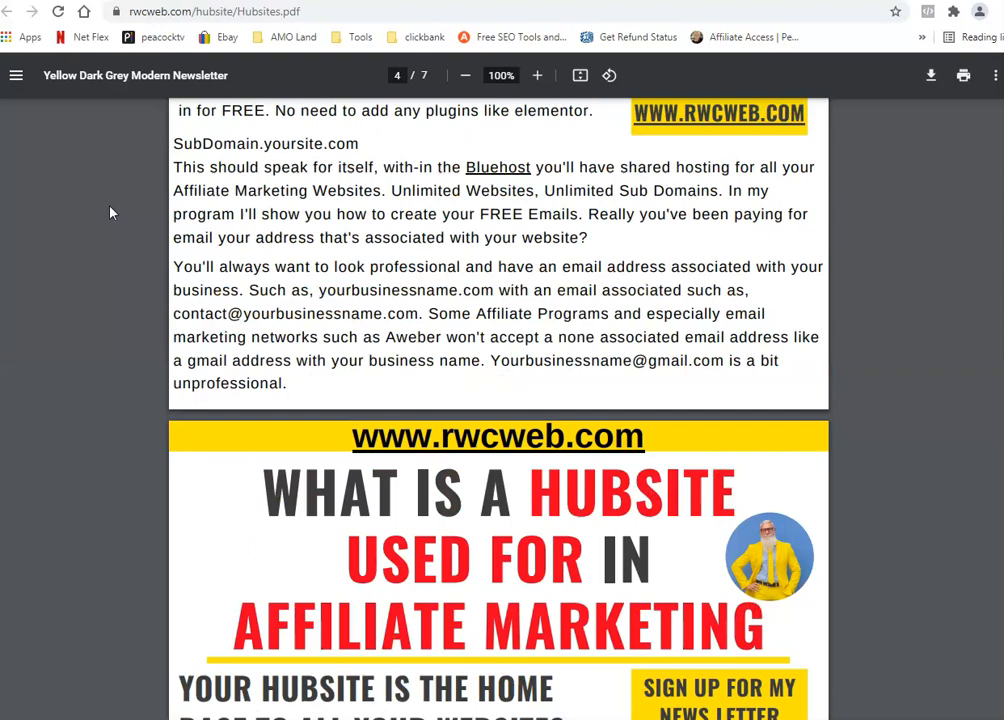
{"action": "scroll", "coordinate": [110, 212], "scroll_direction": "up", "scroll_amount": 10}
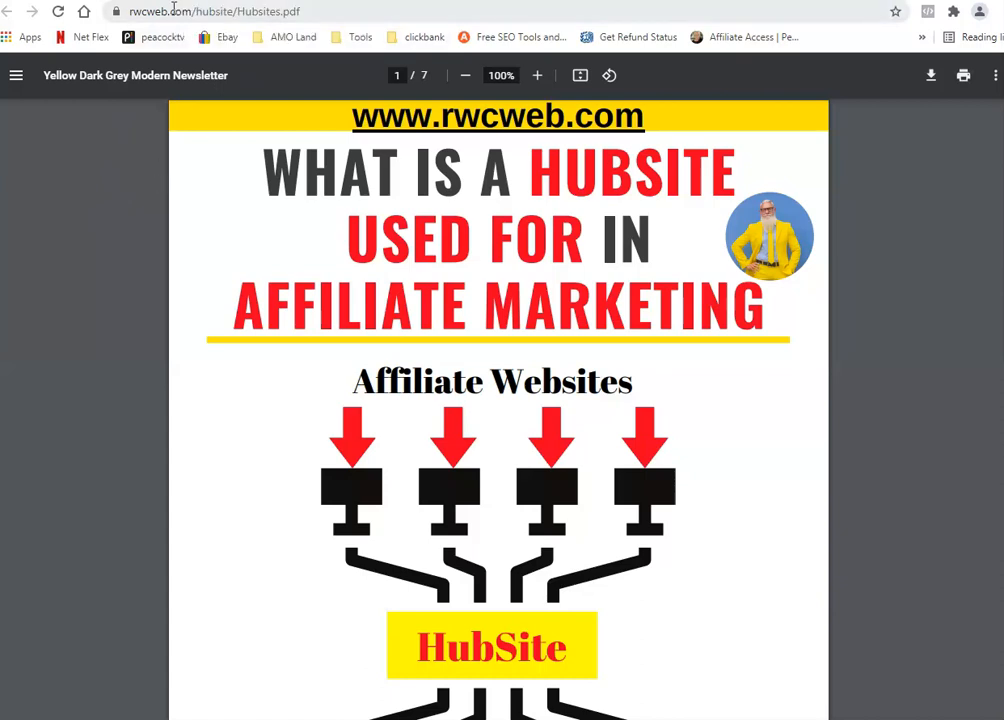
Step: Leave the second Hubsites PDF tab and go back to the rwcweb.com landing page
{"action": "key", "text": "ctrl+Tab"}
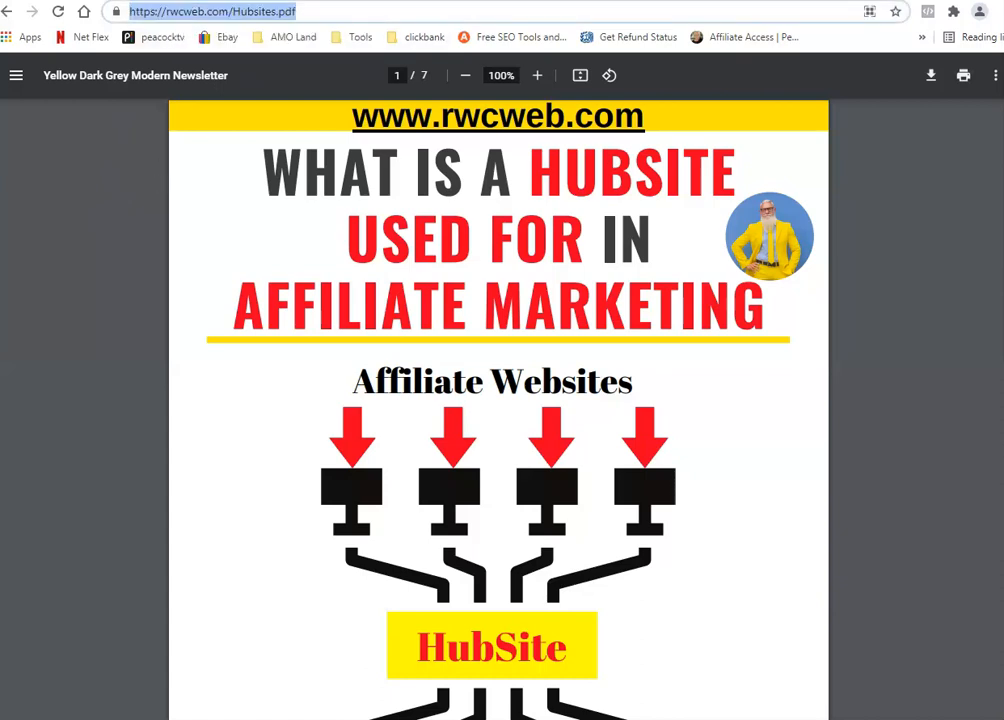
{"action": "left_click", "coordinate": [6, 12]}
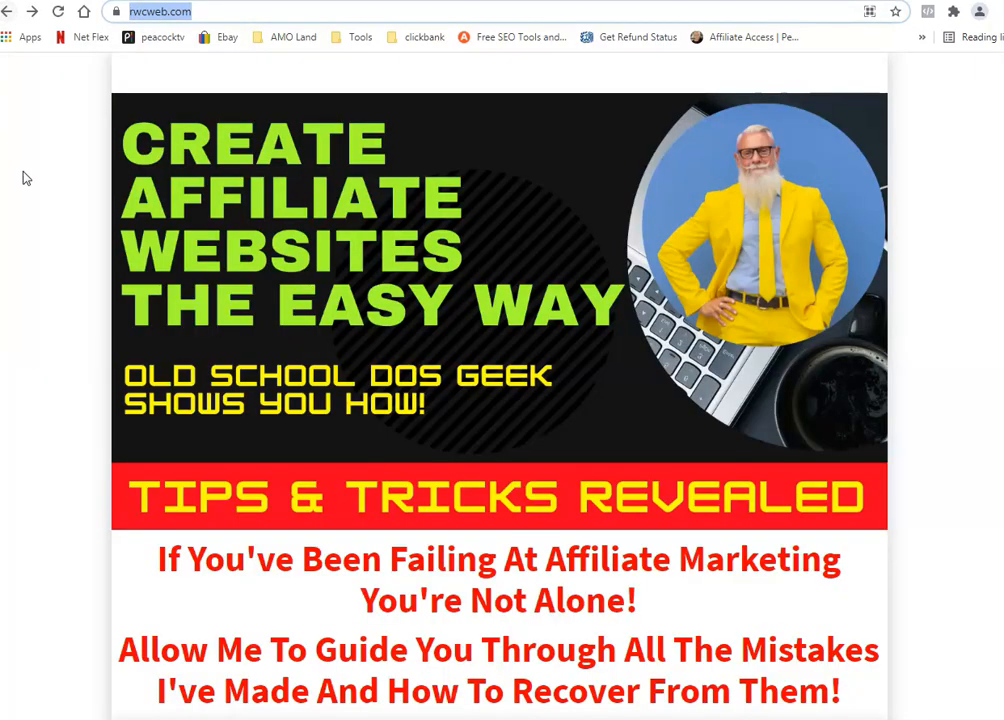
{"action": "scroll", "coordinate": [29, 185], "scroll_direction": "down", "scroll_amount": 7}
{"action": "scroll", "coordinate": [33, 184], "scroll_direction": "up", "scroll_amount": 5}
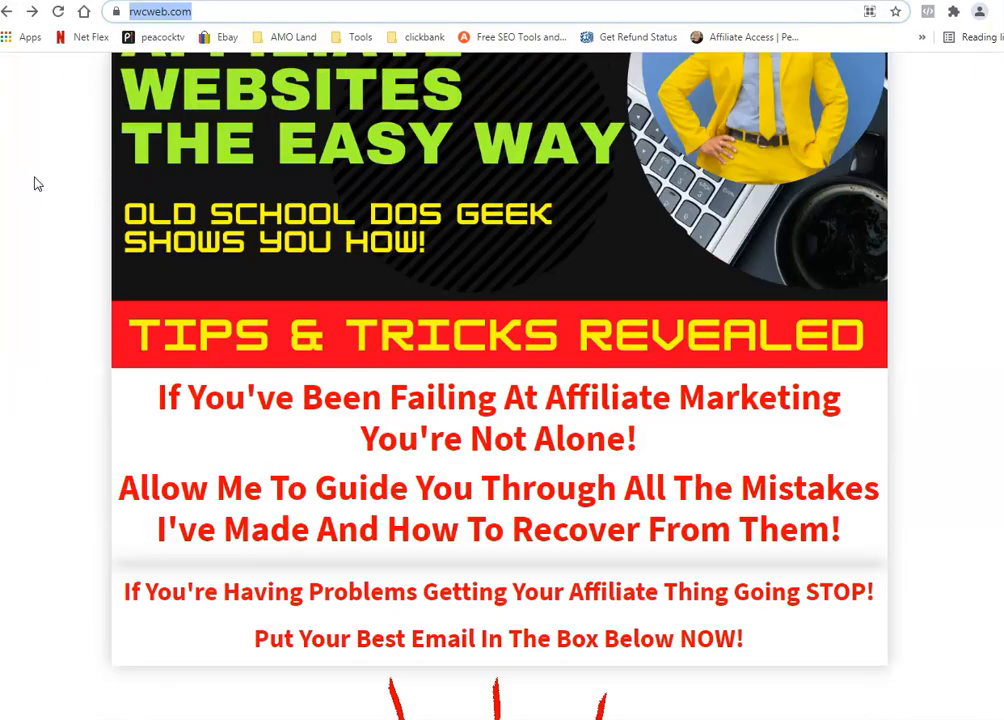
{"action": "scroll", "coordinate": [35, 183], "scroll_direction": "up", "scroll_amount": 2}
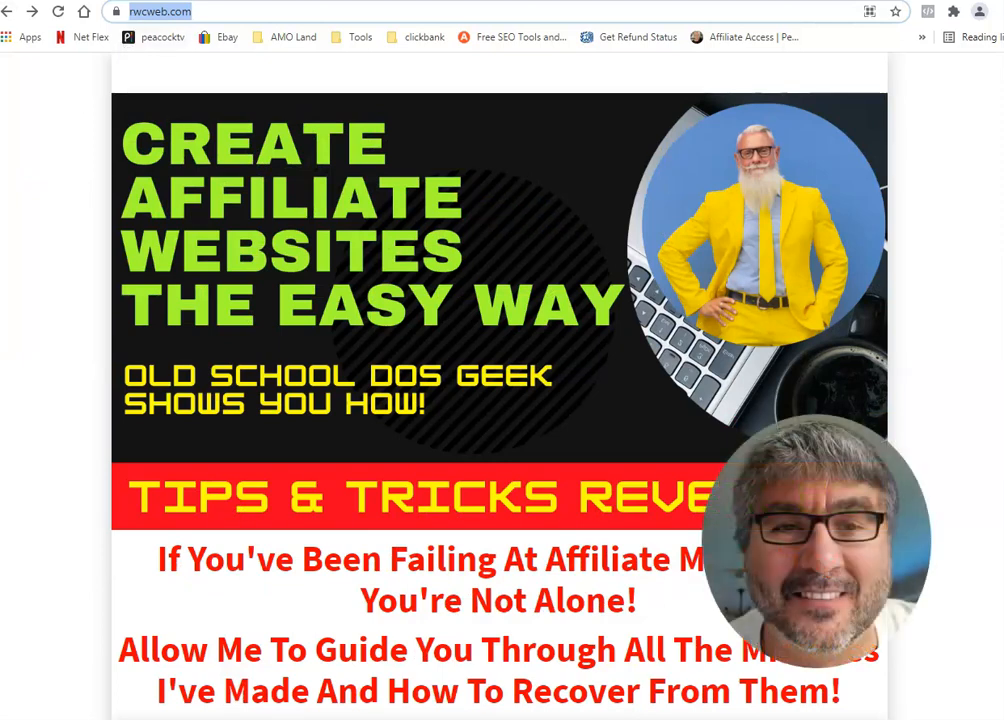
Step: Select '1996' in the RayWare Computers heading, then go to the RWC WEB YouTube Videos page
{"action": "left_click", "coordinate": [190, 0]}
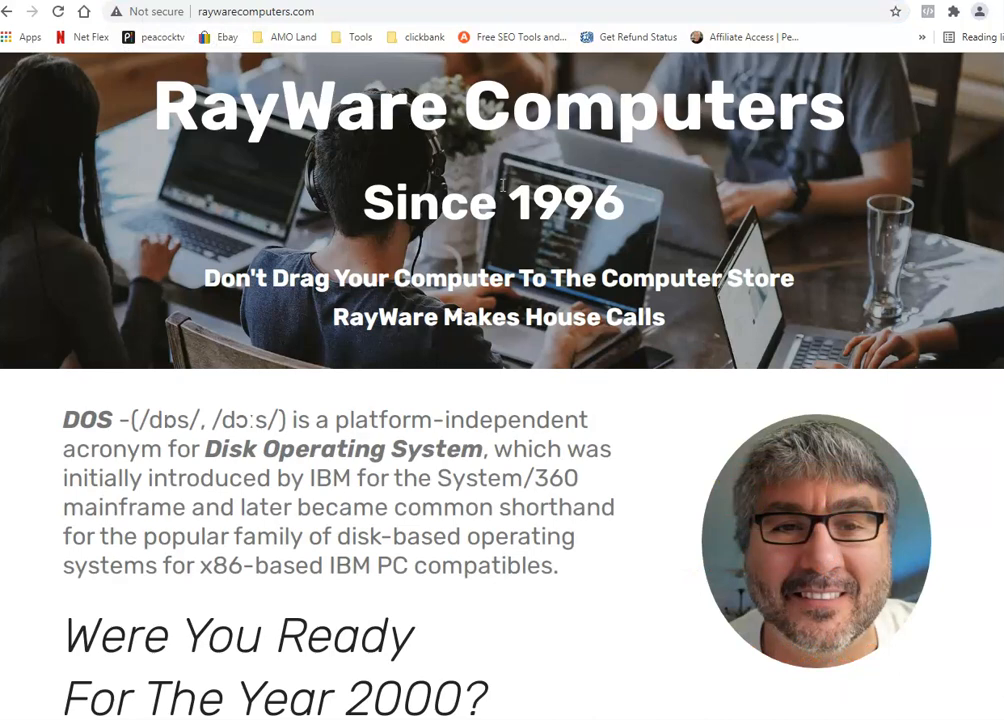
{"action": "double_click", "coordinate": [566, 204]}
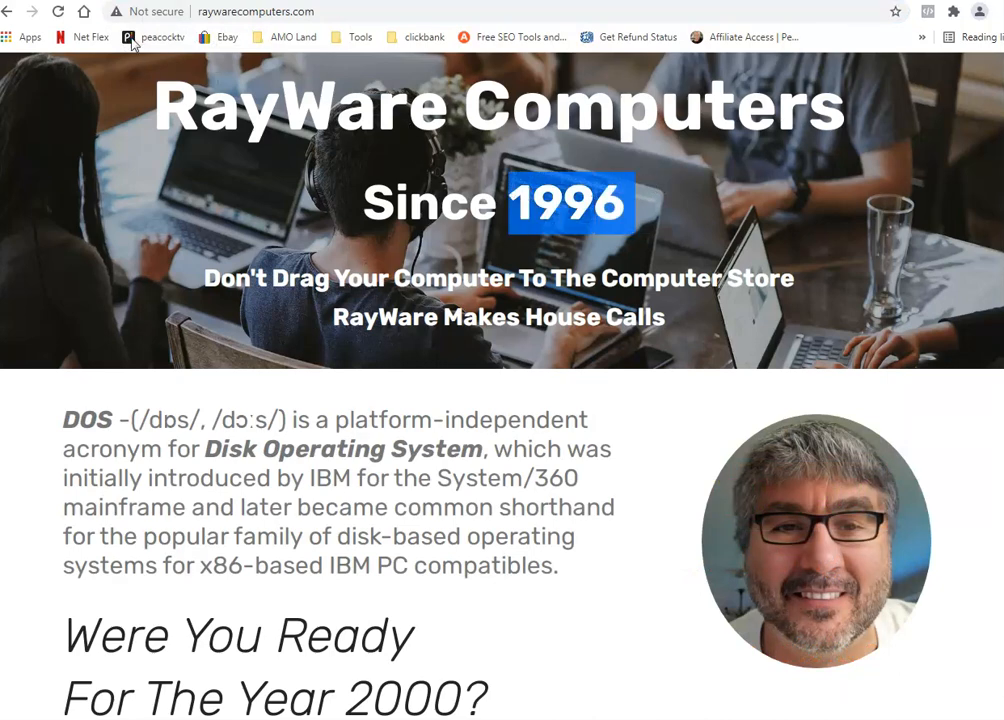
{"action": "left_click", "coordinate": [115, 1]}
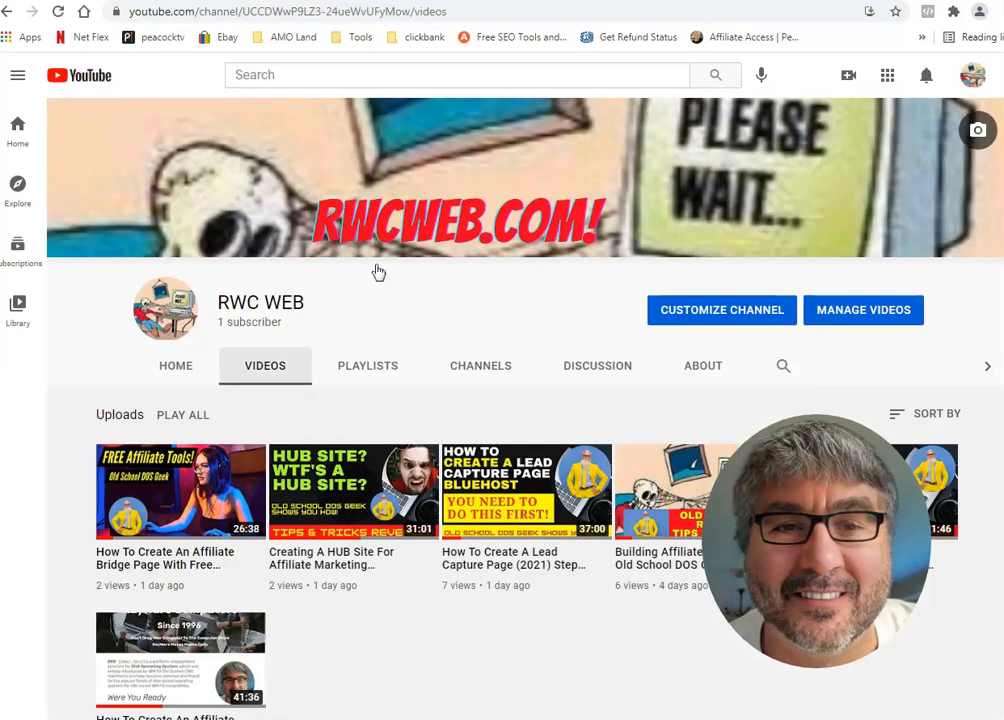